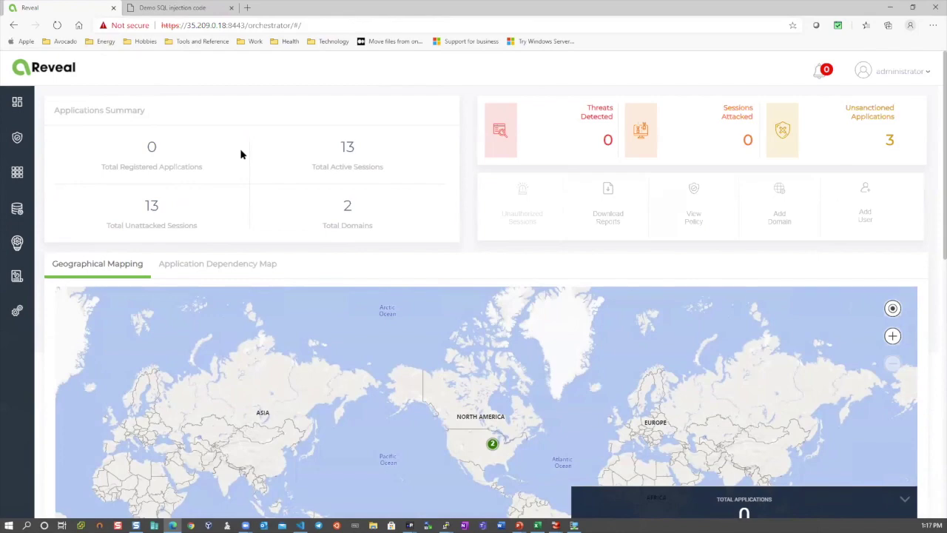
# Show the connections of the java(Banking_Portal) application from the North America marker on the geographical map.
pyautogui.click(492, 443)
pyautogui.click(492, 445)
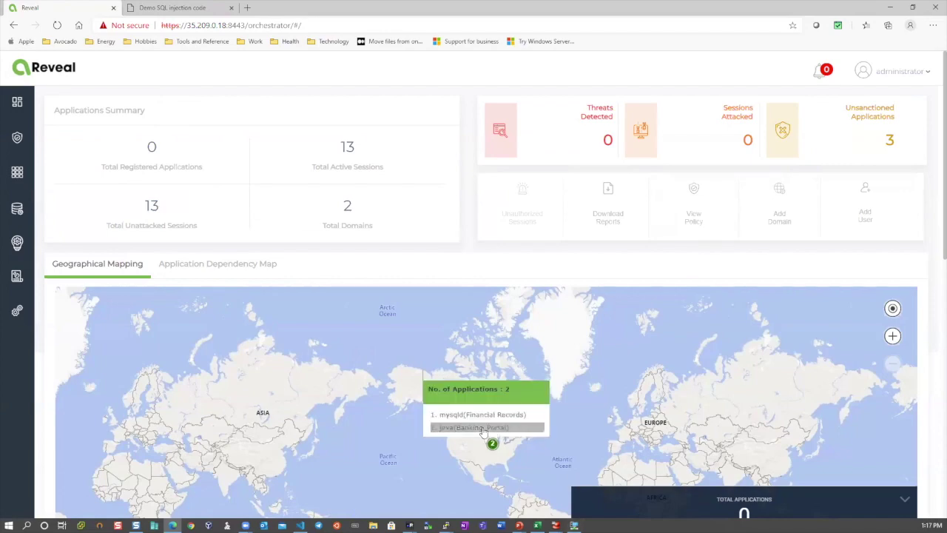
pyautogui.click(482, 429)
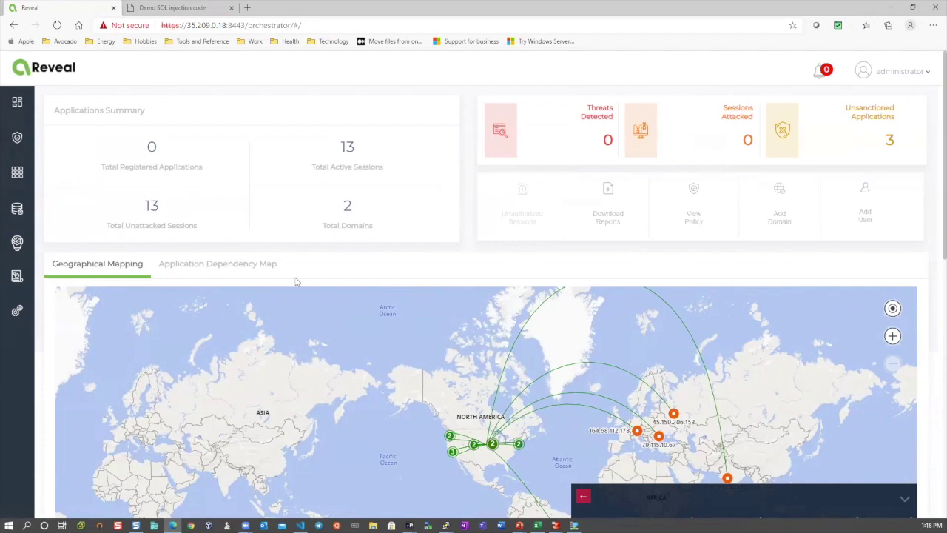
# Open the ACME BANK domain in the Application Dependency Map and inspect the process details of its Banking Portal, Financial Records and python3.5 nodes.
pyautogui.click(211, 265)
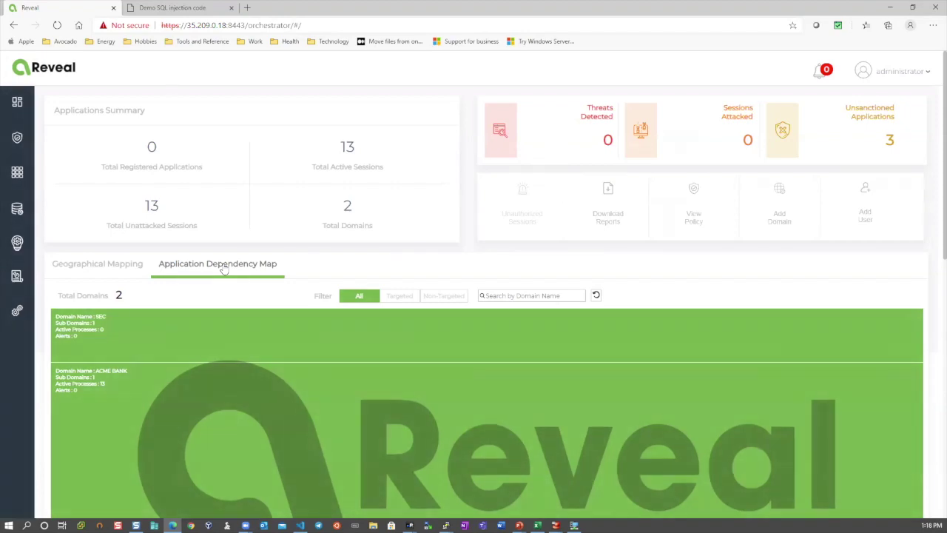
pyautogui.click(111, 438)
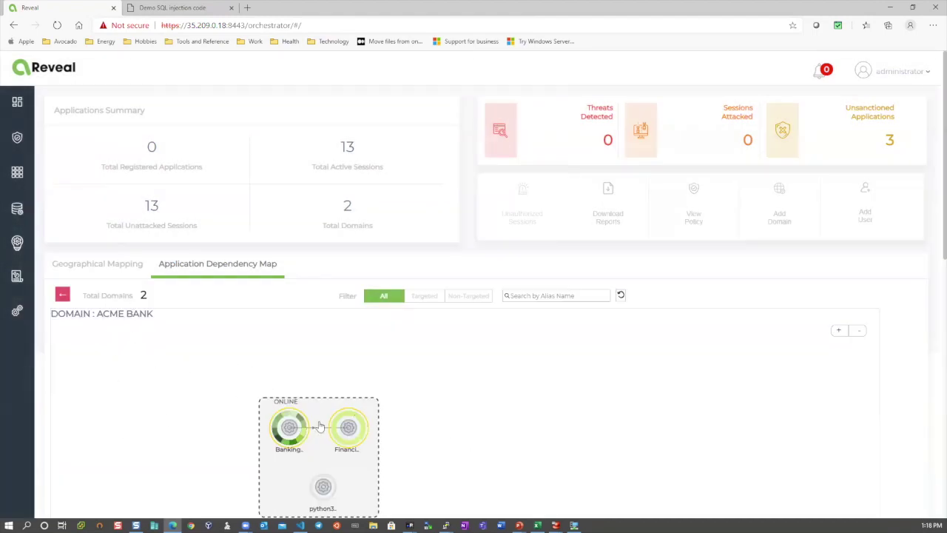
pyautogui.moveTo(339, 459)
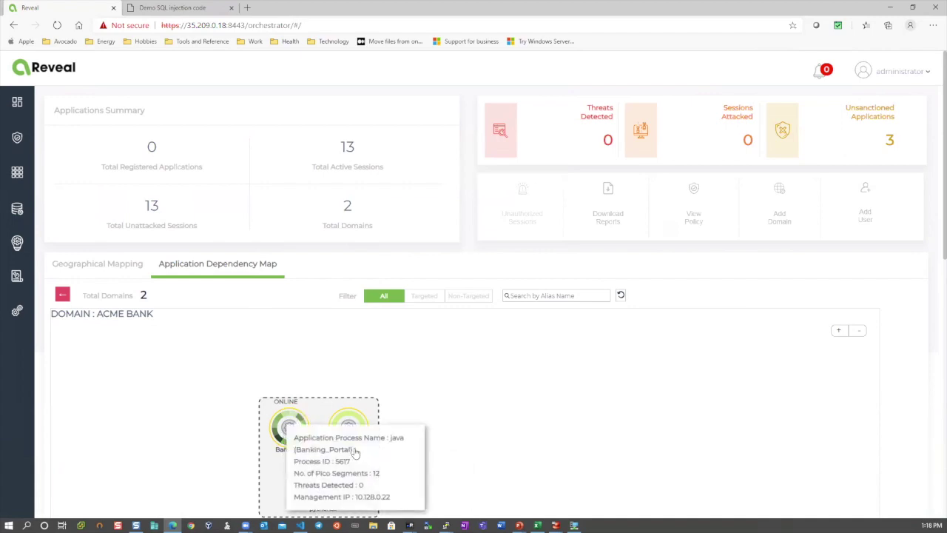
pyautogui.scroll(-1, 562, 420)
pyautogui.scroll(-1, 562, 419)
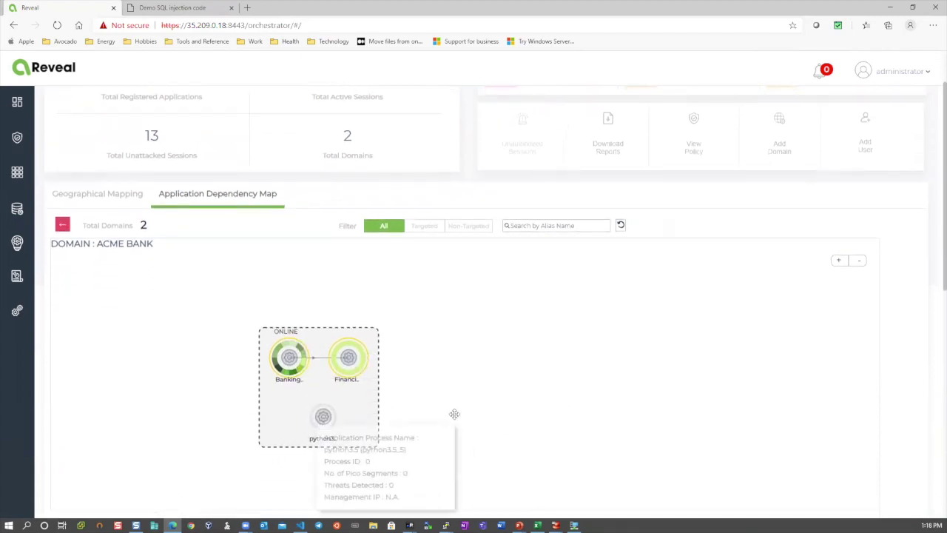
pyautogui.scroll(-1, 466, 408)
pyautogui.scroll(-1, 475, 408)
pyautogui.moveTo(287, 301)
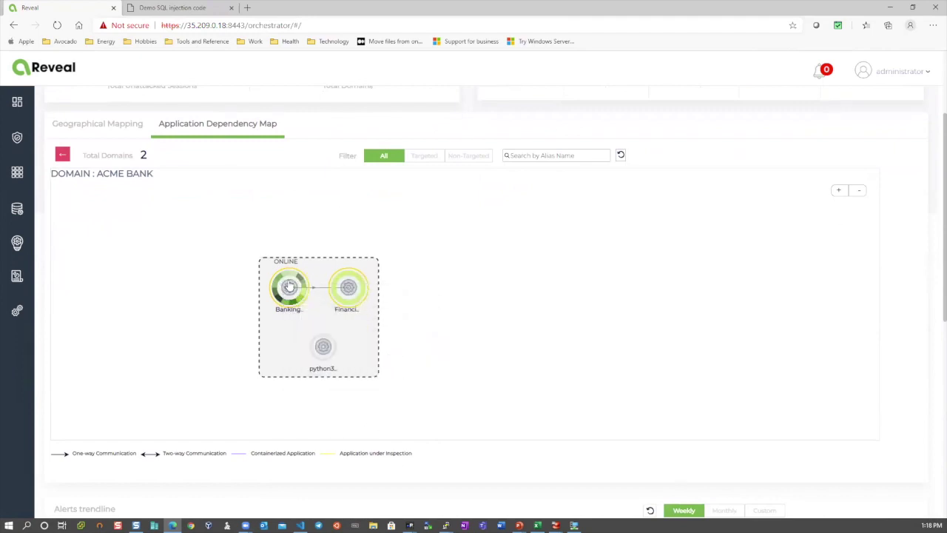
pyautogui.moveTo(347, 290)
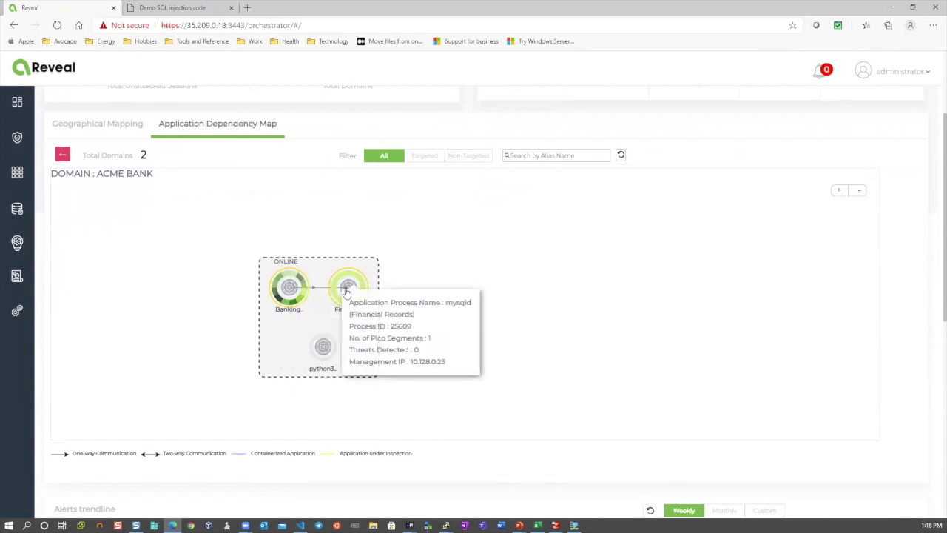
pyautogui.moveTo(276, 285)
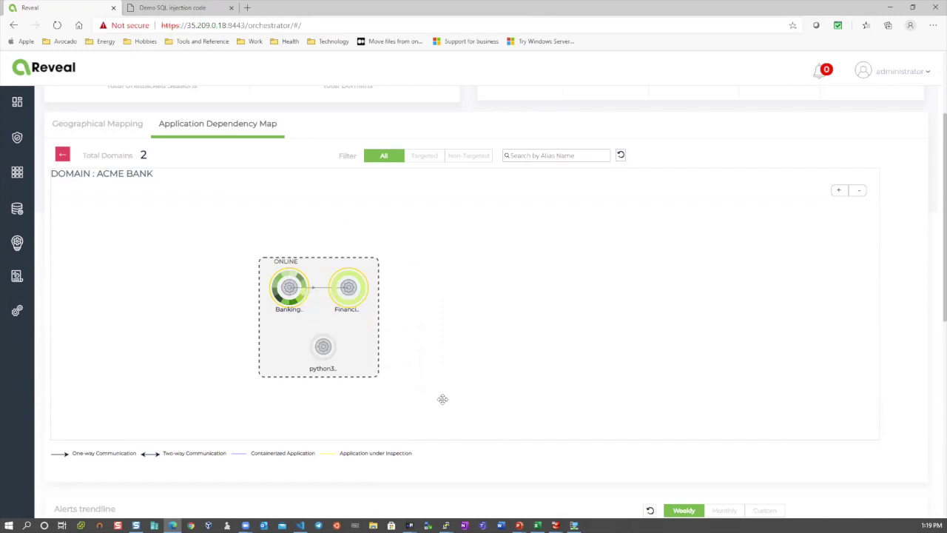
# Generate an Application Model report for the ACME BANK domain and ONLINE sub-domain, and download it as JSON.
pyautogui.click(46, 287)
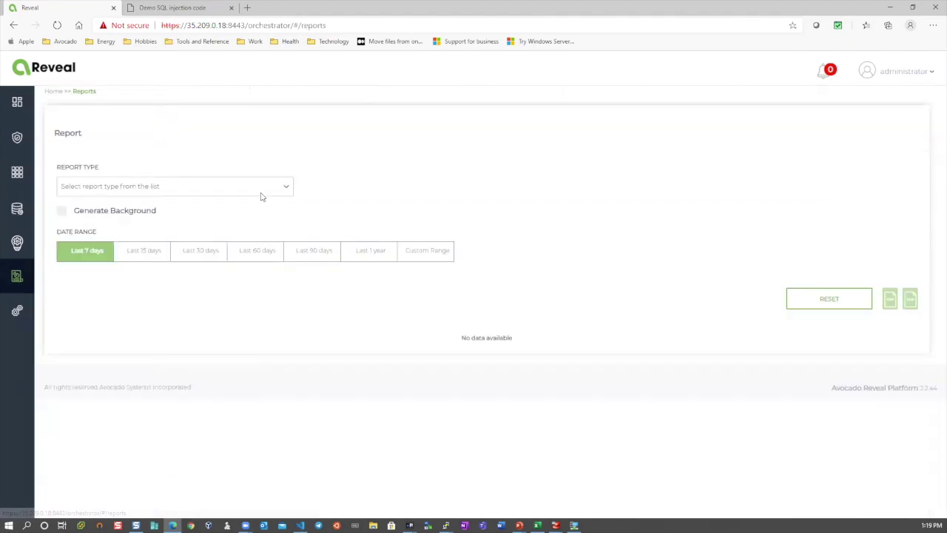
pyautogui.click(262, 187)
pyautogui.click(205, 242)
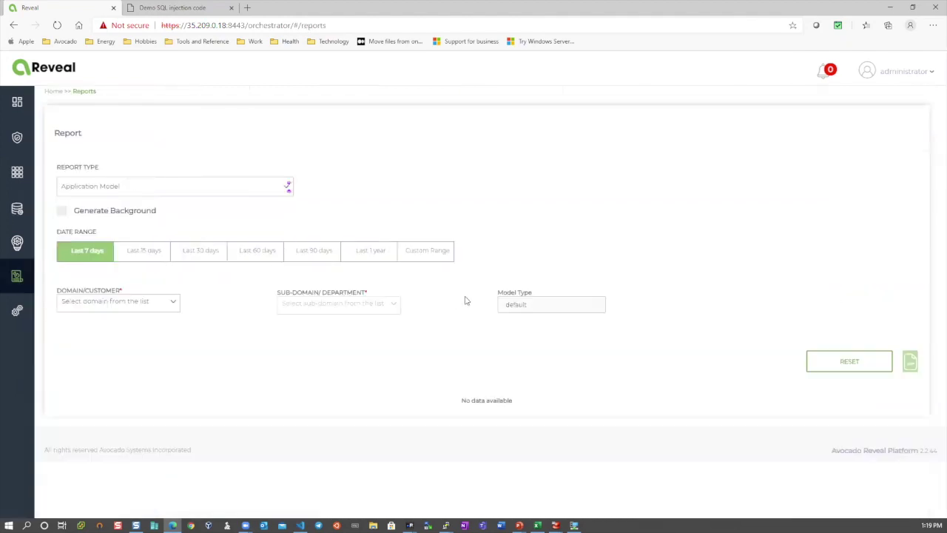
pyautogui.click(166, 301)
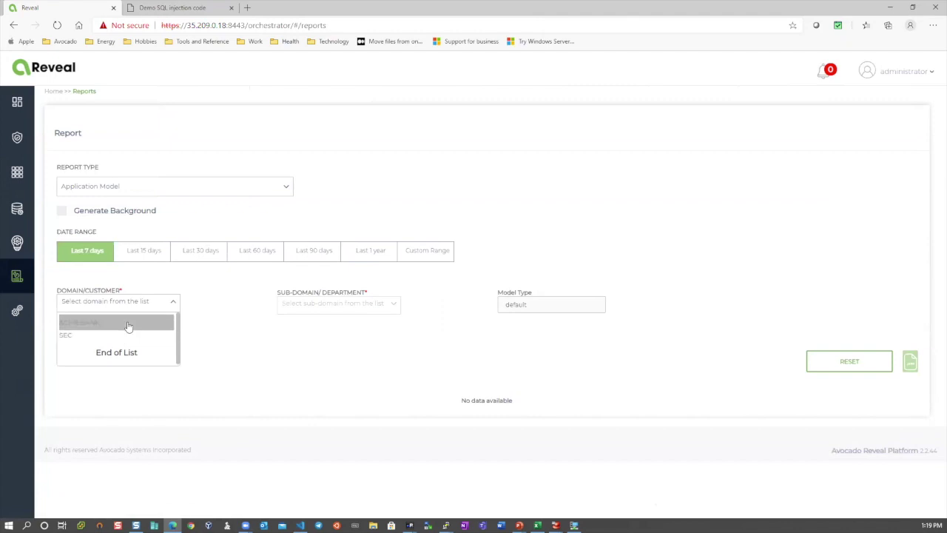
pyautogui.click(127, 324)
pyautogui.click(312, 311)
pyautogui.click(296, 326)
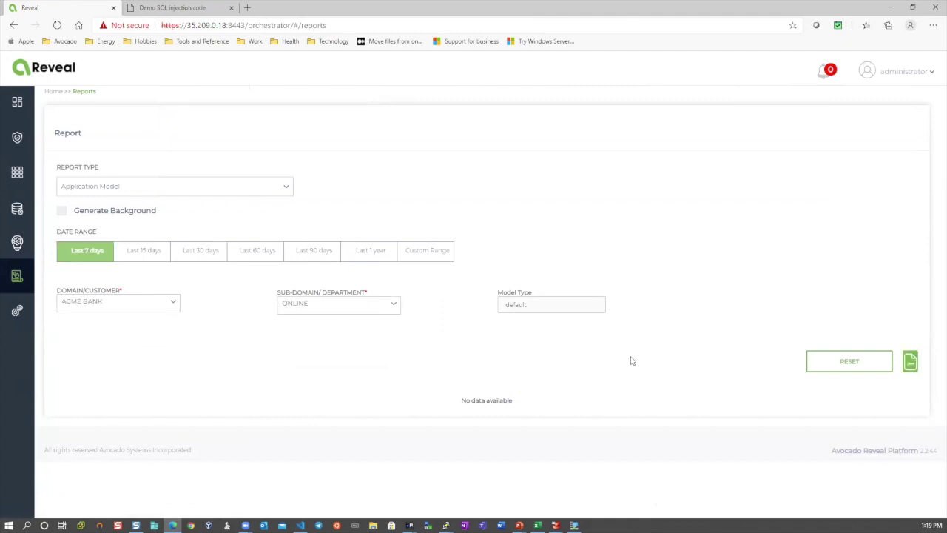
pyautogui.click(908, 361)
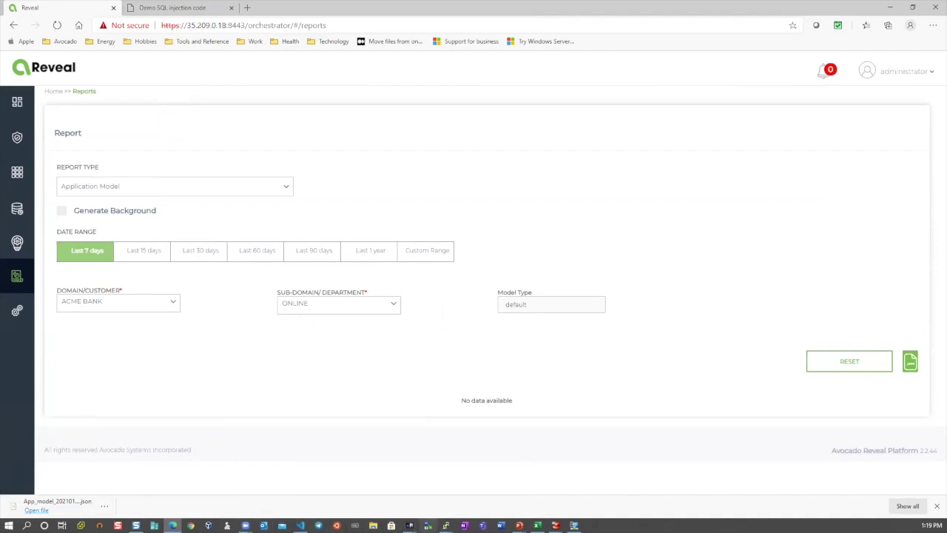
# Switch to Visual Studio Code and examine the first Banking_Portal record's domain, protocol, server IP and port in the App_model JSON file.
pyautogui.click(299, 525)
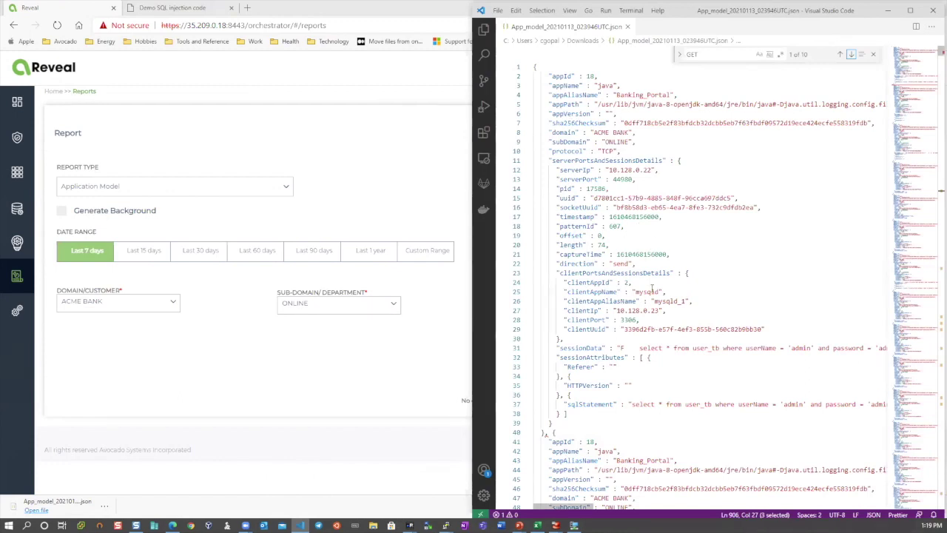
pyautogui.scroll(-1, 643, 276)
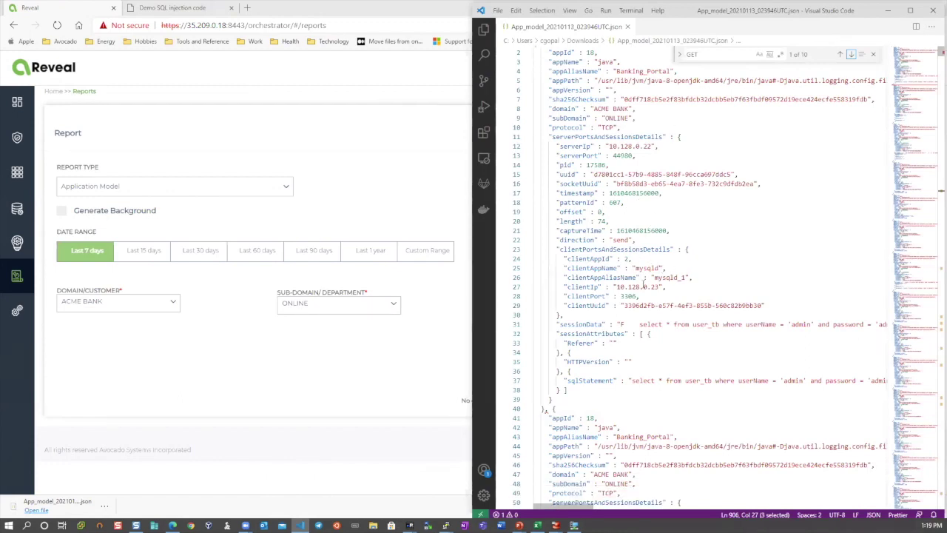
pyautogui.scroll(1, 615, 65)
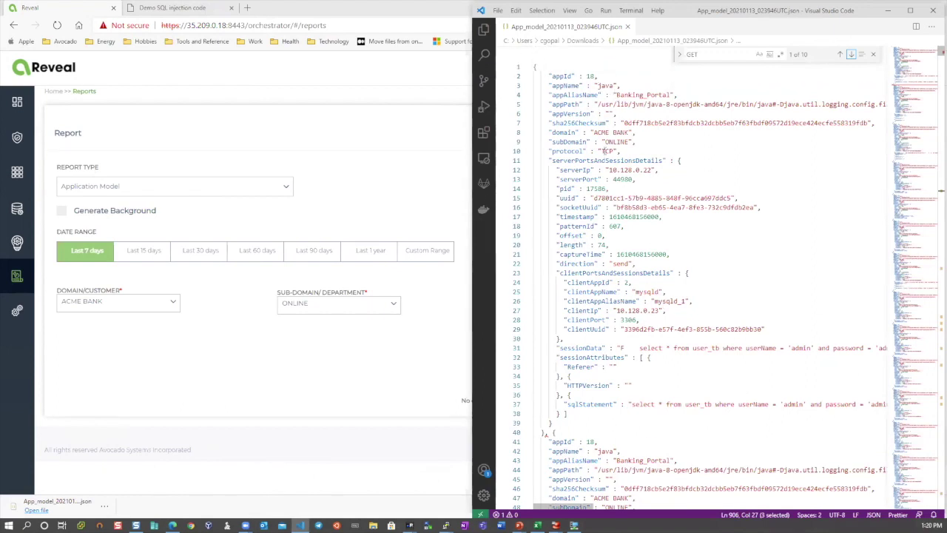
pyautogui.moveTo(606, 170); pyautogui.dragTo(641, 184)
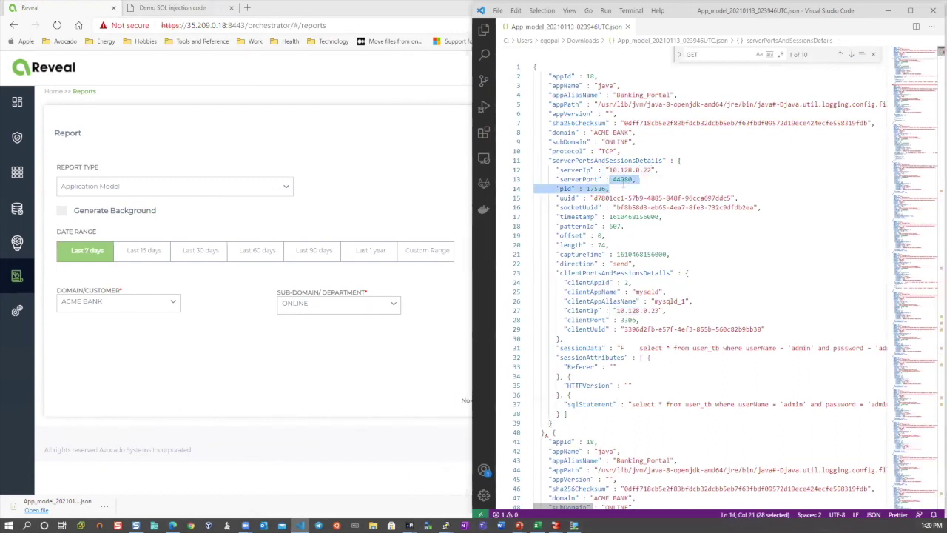
pyautogui.moveTo(593, 132); pyautogui.dragTo(627, 150)
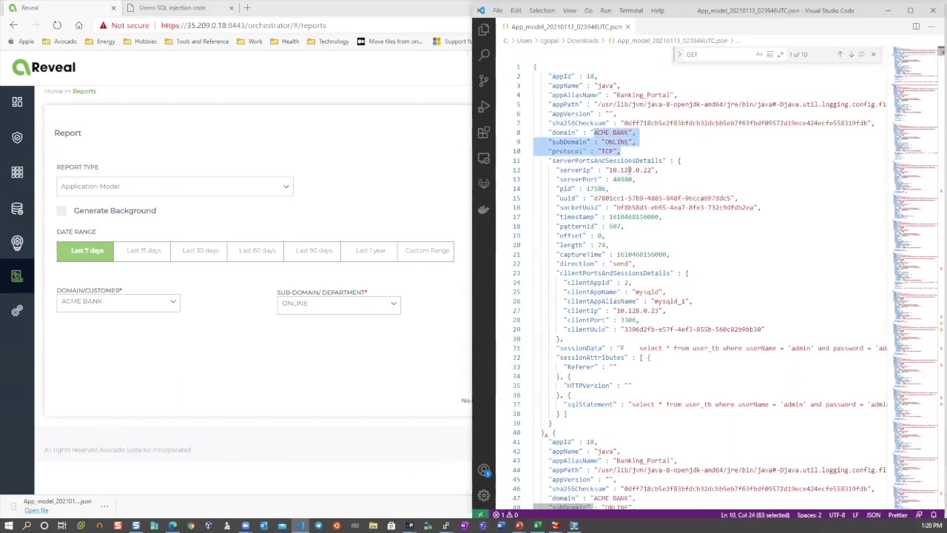
pyautogui.click(597, 159)
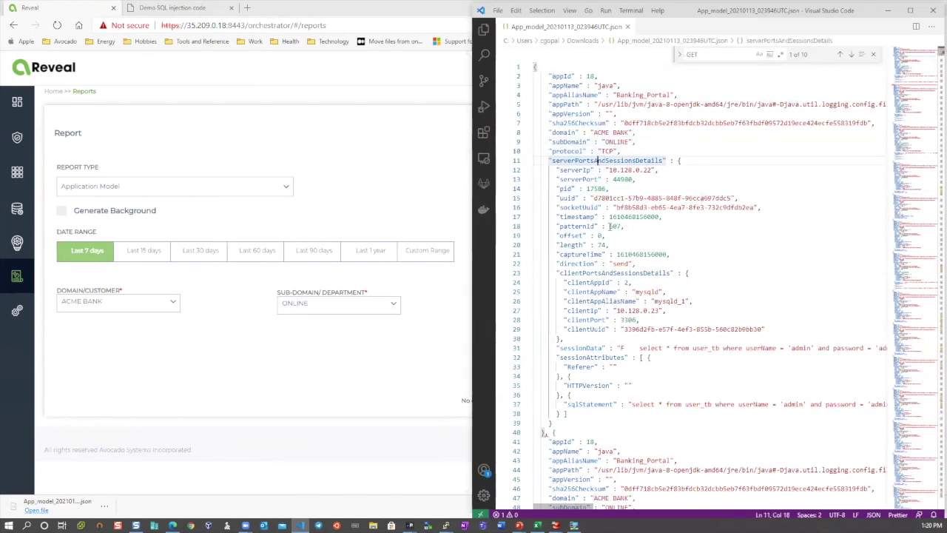
# Examine the client details, session data and SQL statement of the first Banking_Portal record, and look through the records that follow.
pyautogui.scroll(-1, 658, 278)
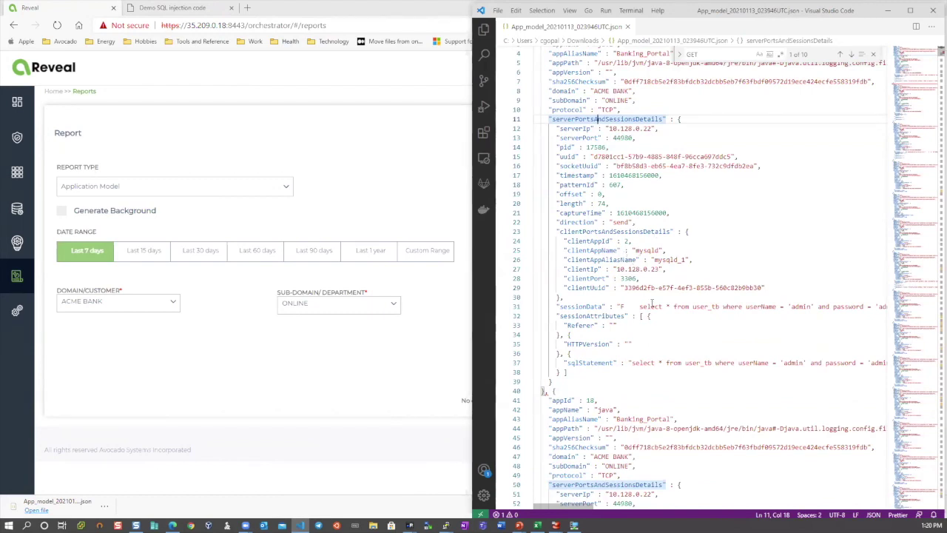
pyautogui.moveTo(652, 297); pyautogui.dragTo(646, 329)
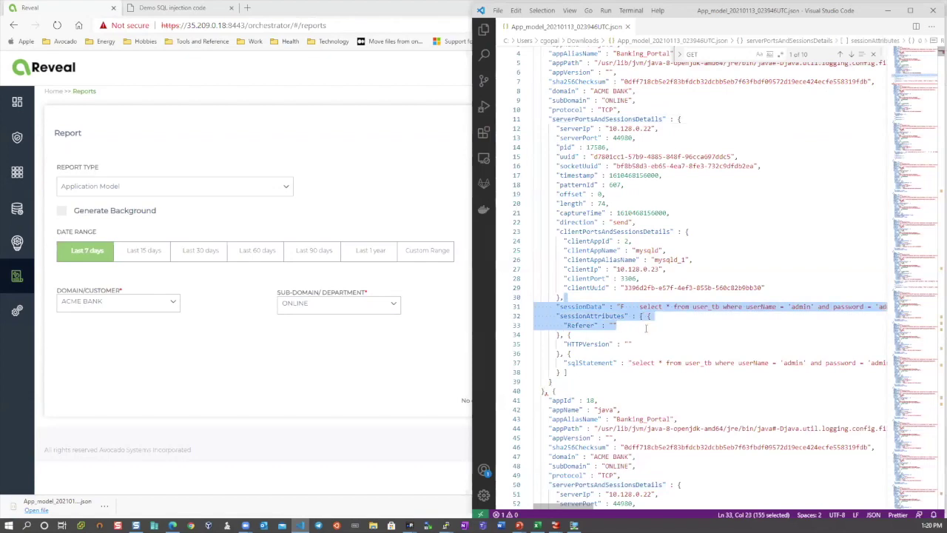
pyautogui.scroll(-2, 691, 388)
pyautogui.scroll(-8, 693, 387)
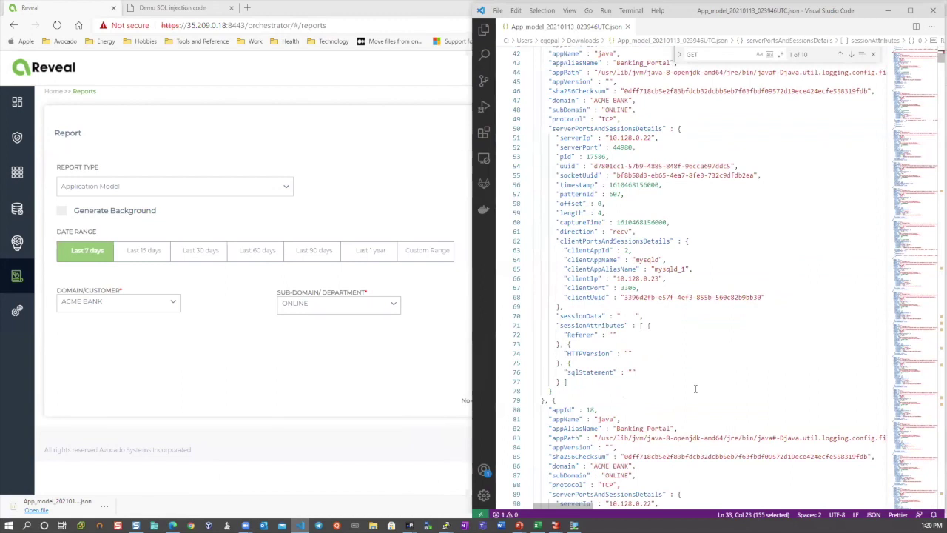
pyautogui.scroll(-5, 695, 388)
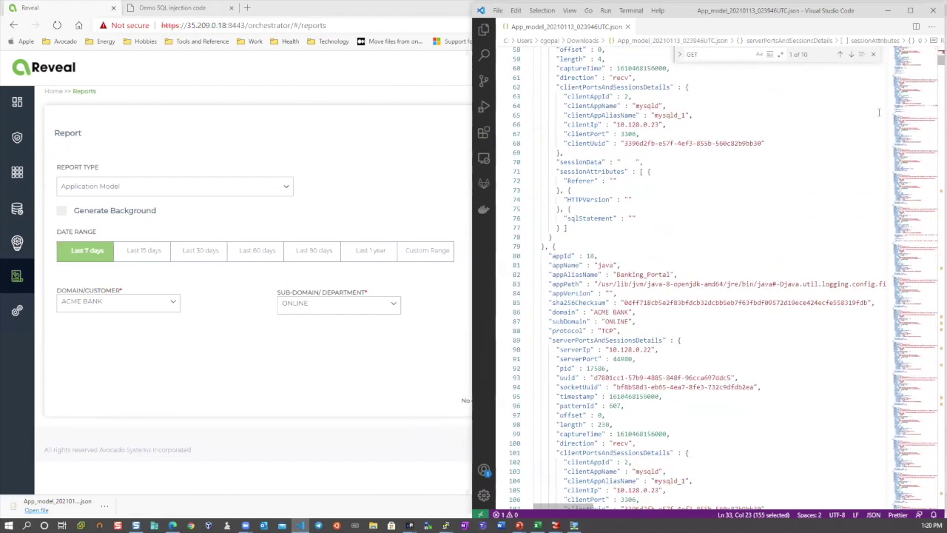
# Find the next GET match in the JSON file and examine the session details of that HTTP request and its response.
pyautogui.click(851, 54)
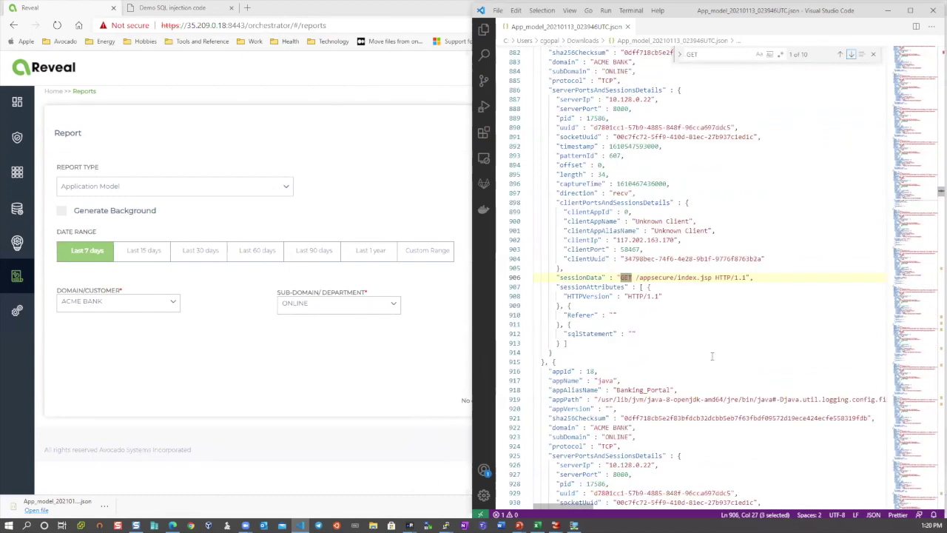
pyautogui.scroll(2, 654, 337)
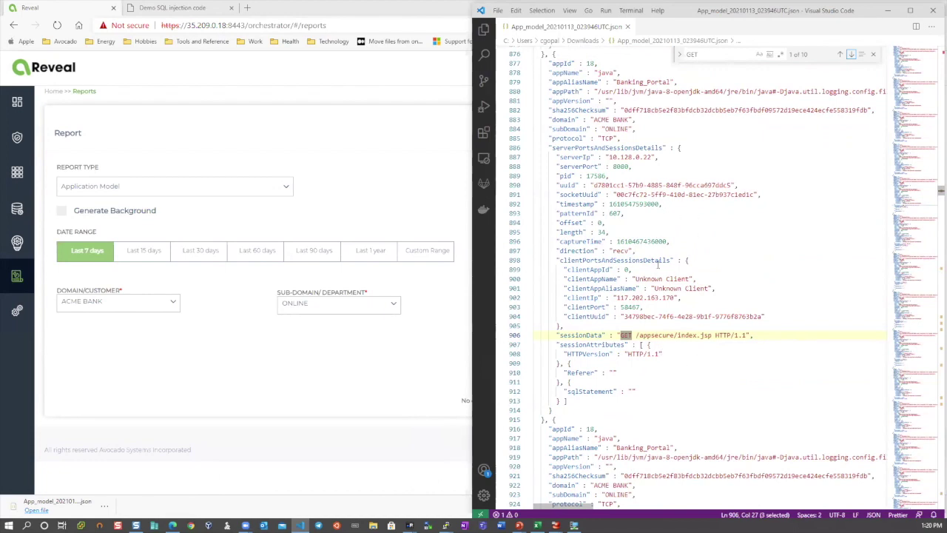
pyautogui.scroll(-2, 658, 265)
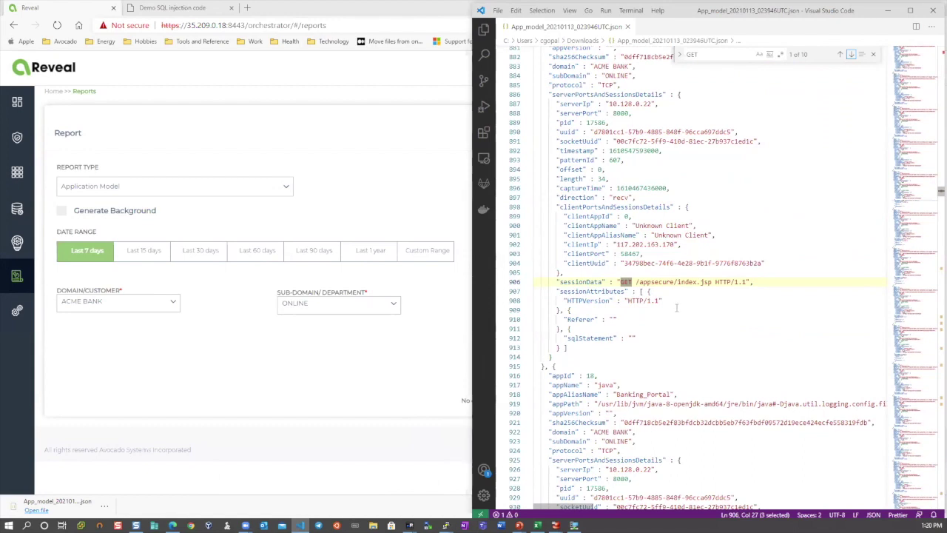
pyautogui.scroll(-1, 676, 308)
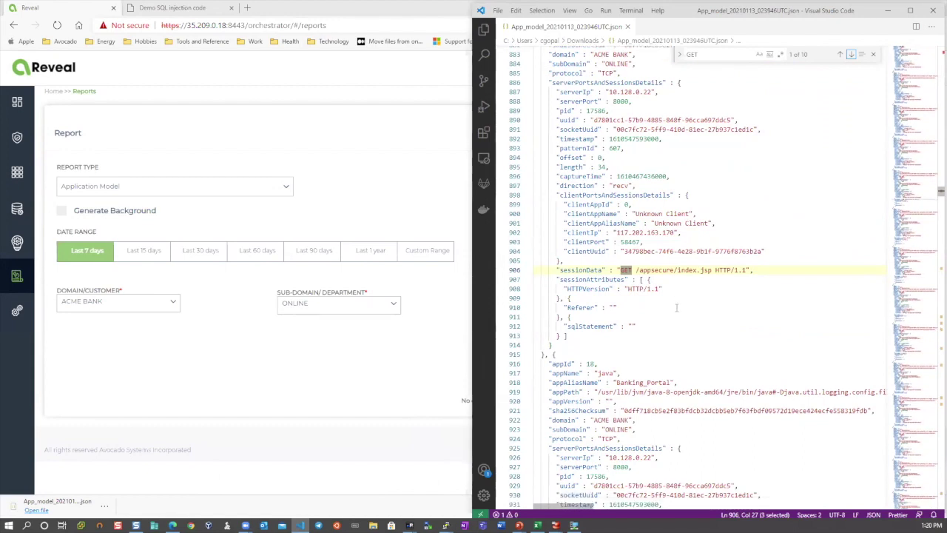
pyautogui.scroll(-9, 676, 308)
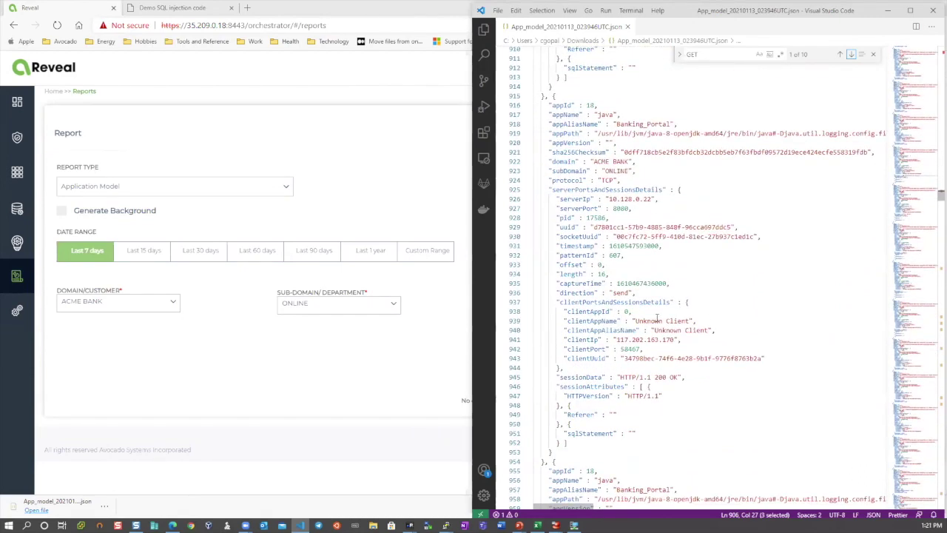
pyautogui.scroll(-1, 667, 315)
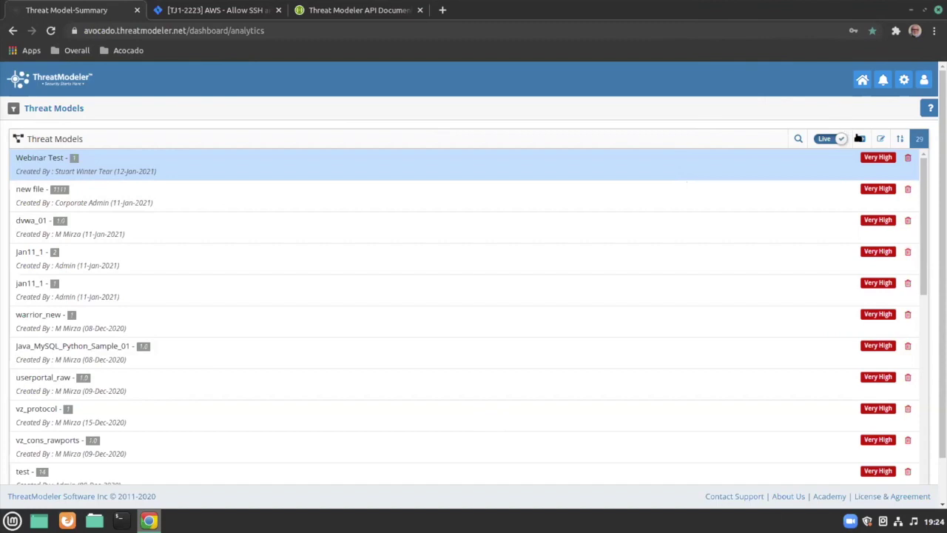
# Start a new threat model in ThreatModeler and name it ACME BANK EXAMPLE.
pyautogui.click(861, 139)
pyautogui.click(393, 121)
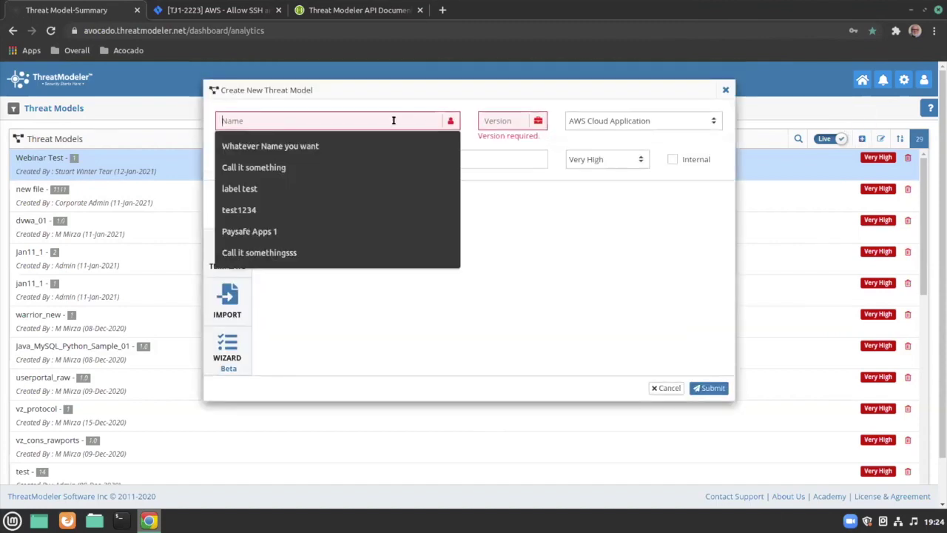
pyautogui.rightClick(392, 121)
pyautogui.click(423, 194)
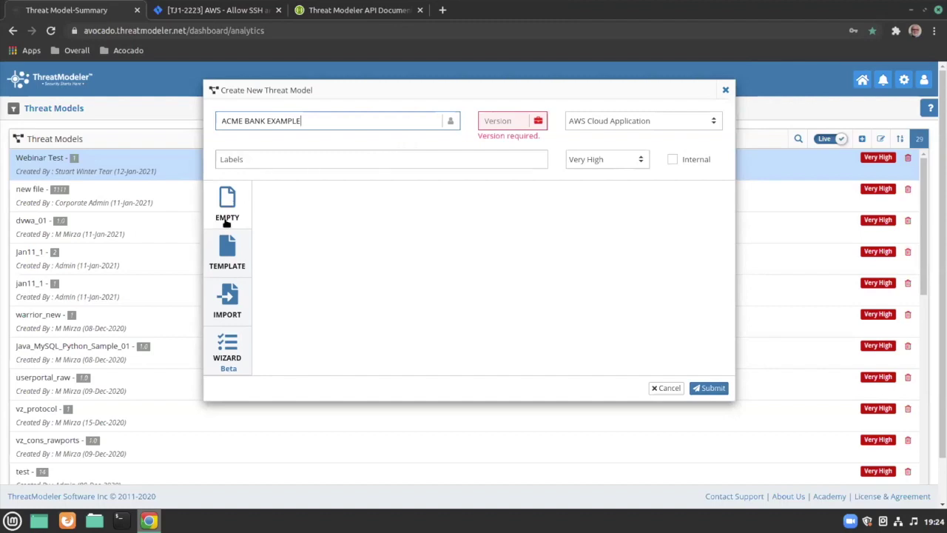
# Set the new threat model to be created from an Avocado import and attach App_model_20210112_042557UTC.json from the Avocado Webinar folder.
pyautogui.click(224, 252)
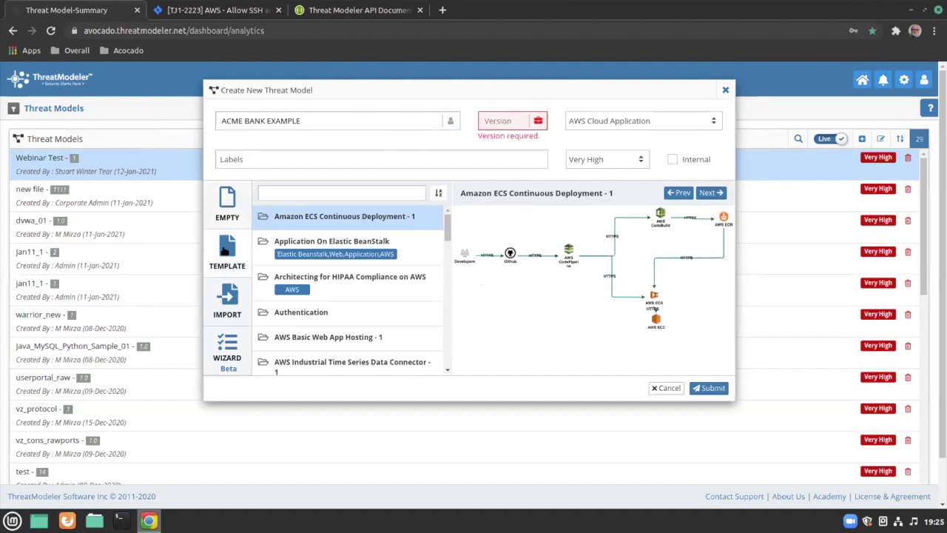
pyautogui.click(234, 297)
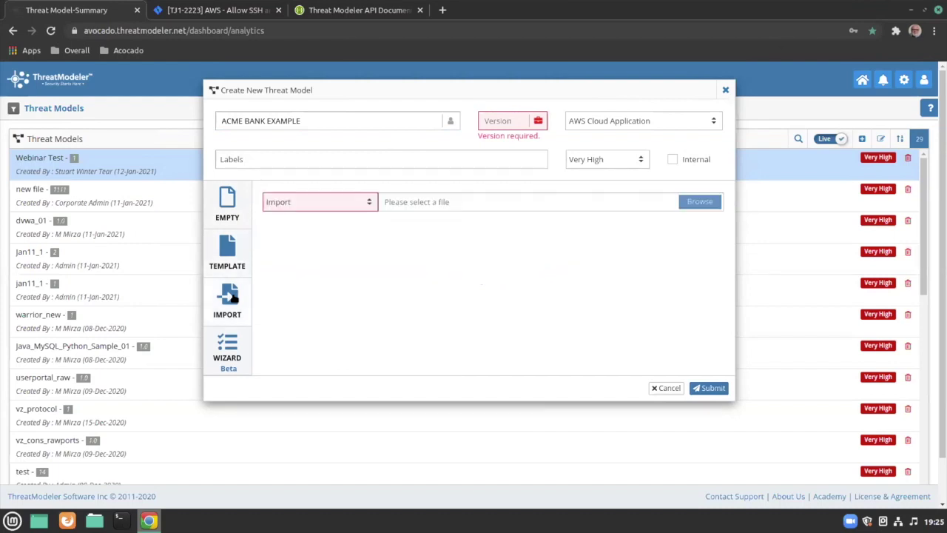
pyautogui.click(367, 204)
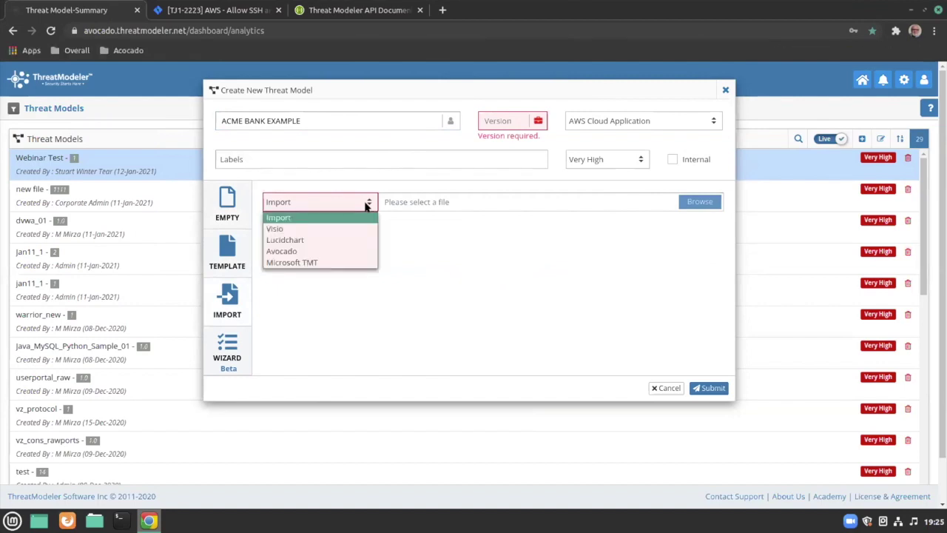
pyautogui.click(339, 252)
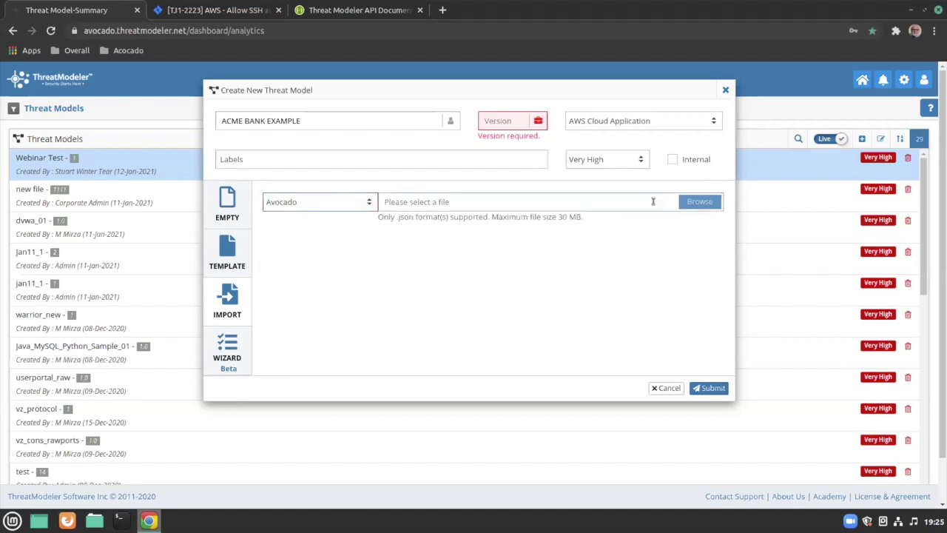
pyautogui.click(695, 202)
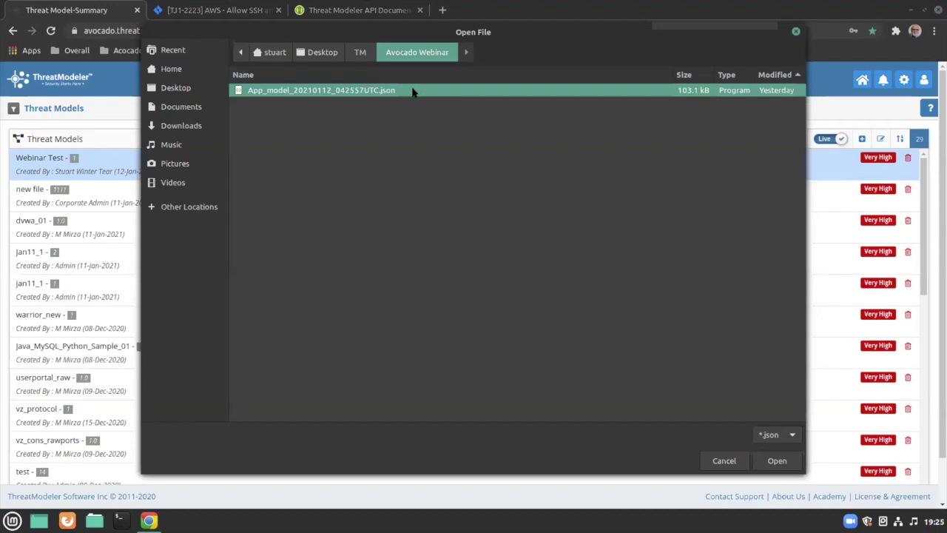
pyautogui.click(793, 460)
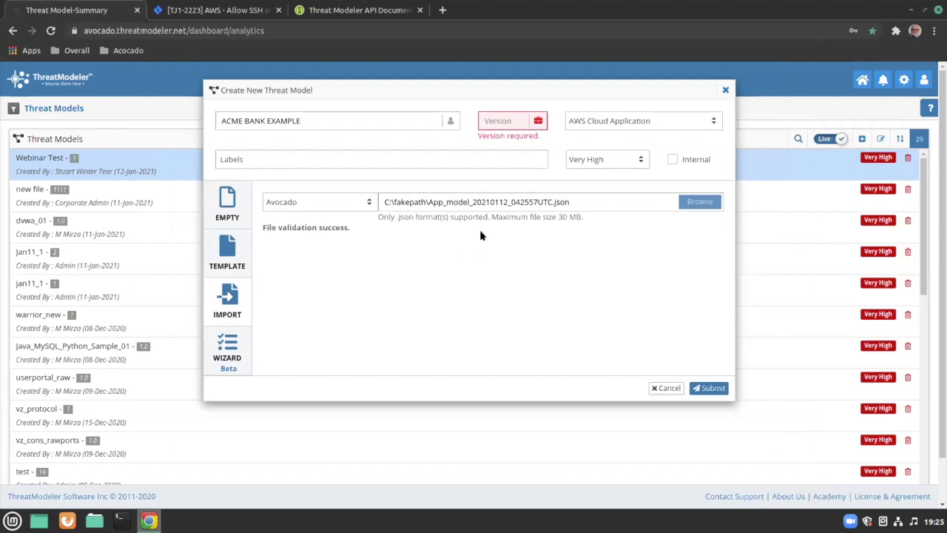
# Set the threat model's version to 1 and submit it for creation.
pyautogui.click(709, 390)
pyautogui.click(709, 389)
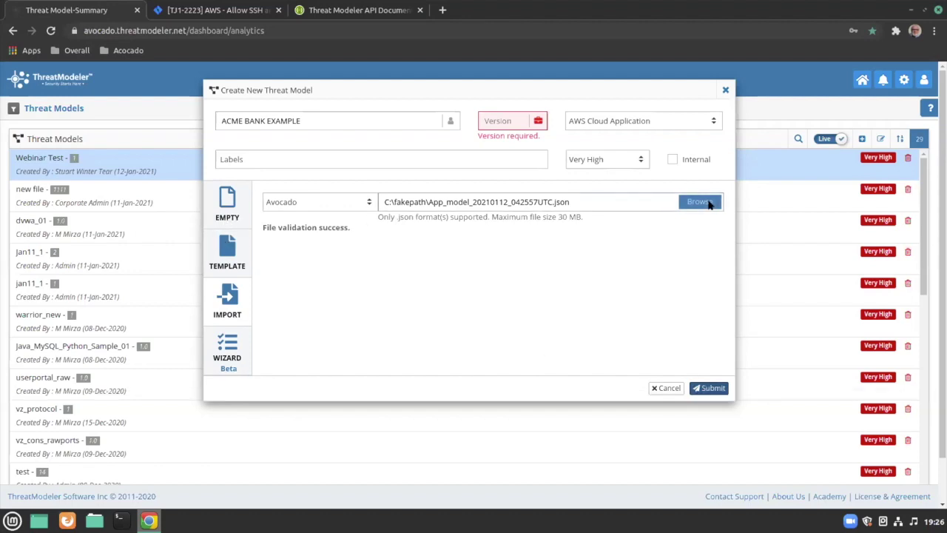
pyautogui.click(511, 119)
pyautogui.write('1')
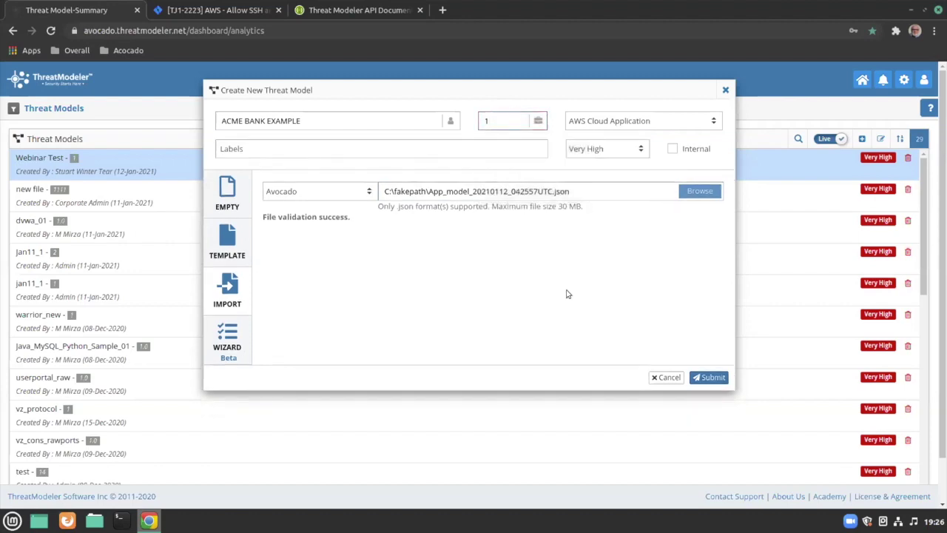
pyautogui.click(711, 377)
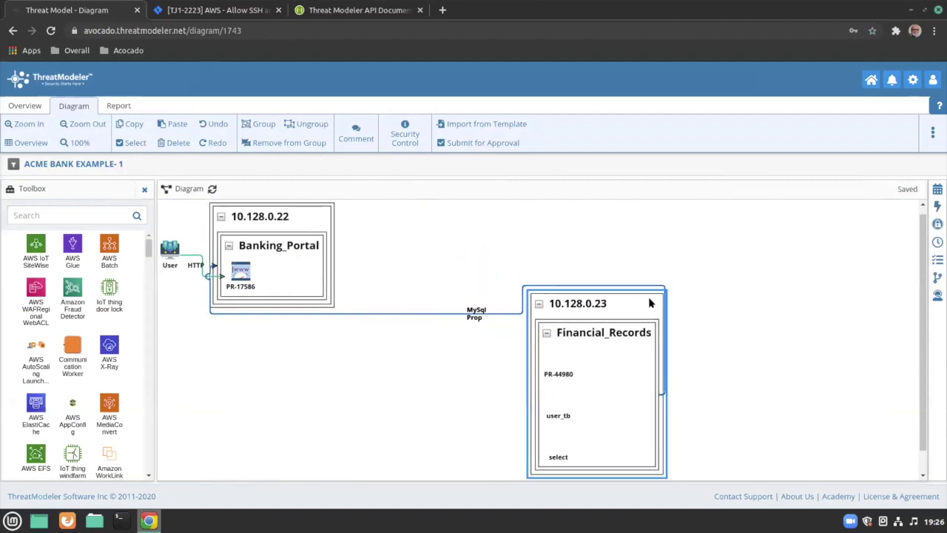
# Reposition the 10.128.0.22 group lower and farther from the User, and shift the 10.128.0.23 group slightly up and toward it.
pyautogui.moveTo(310, 223); pyautogui.dragTo(363, 262)
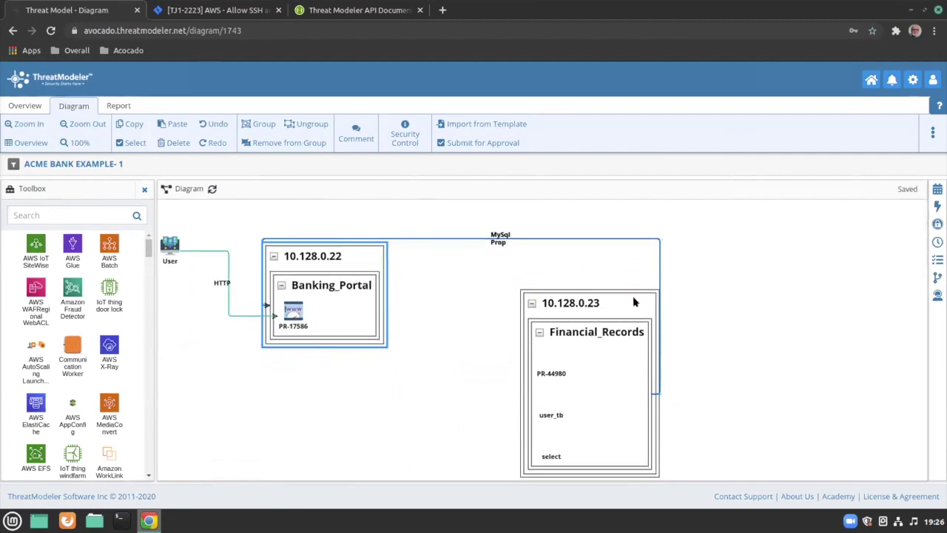
pyautogui.moveTo(621, 309)
pyautogui.mouseDown()
pyautogui.moveTo(608, 316)
pyautogui.moveTo(612, 302)
pyautogui.mouseUp()
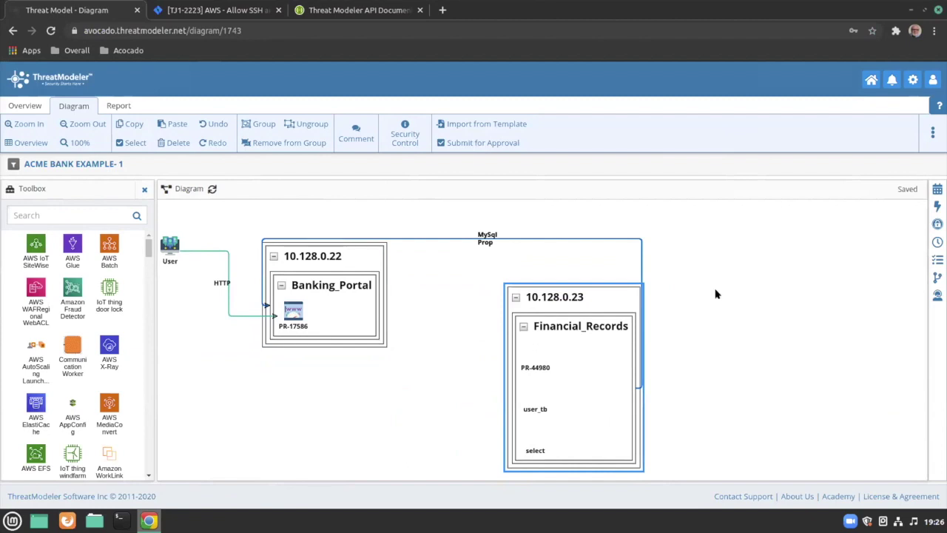
# Show the general properties and examine those of the User, the 10.128.0.22 server, Banking_Portal with its notes, and PR-17586.
pyautogui.click(937, 190)
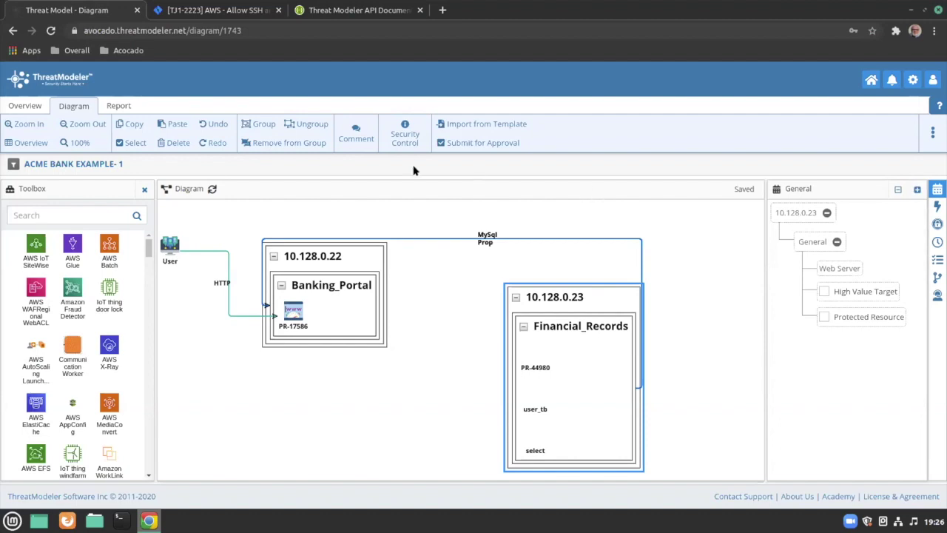
pyautogui.click(164, 246)
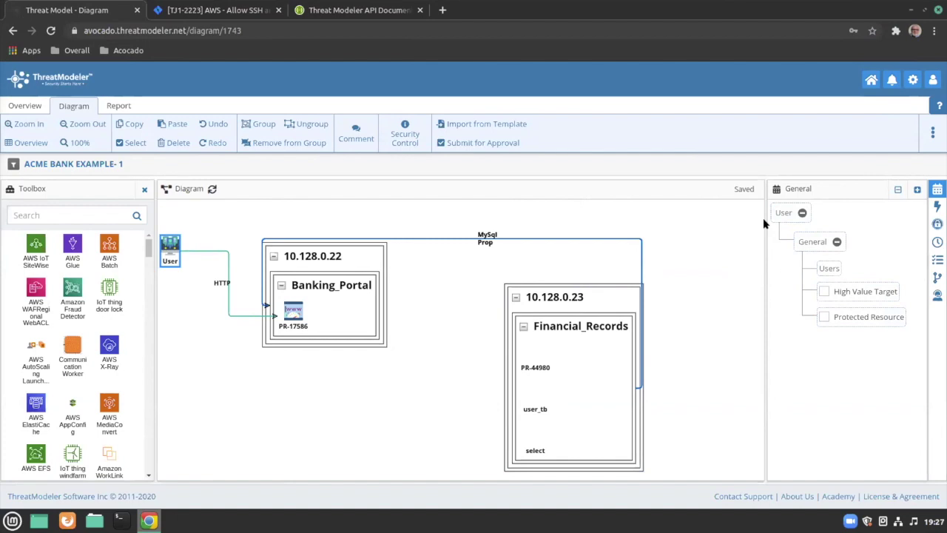
pyautogui.click(344, 255)
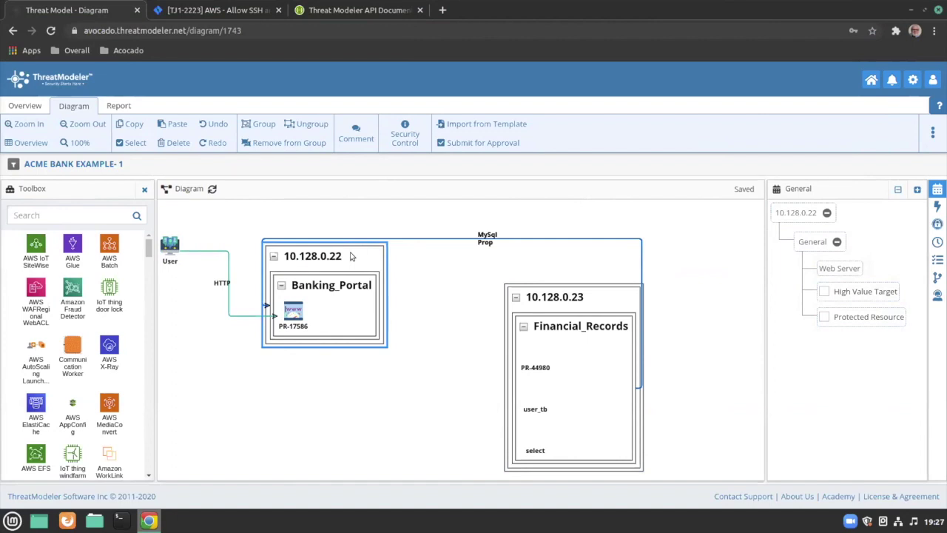
pyautogui.click(340, 295)
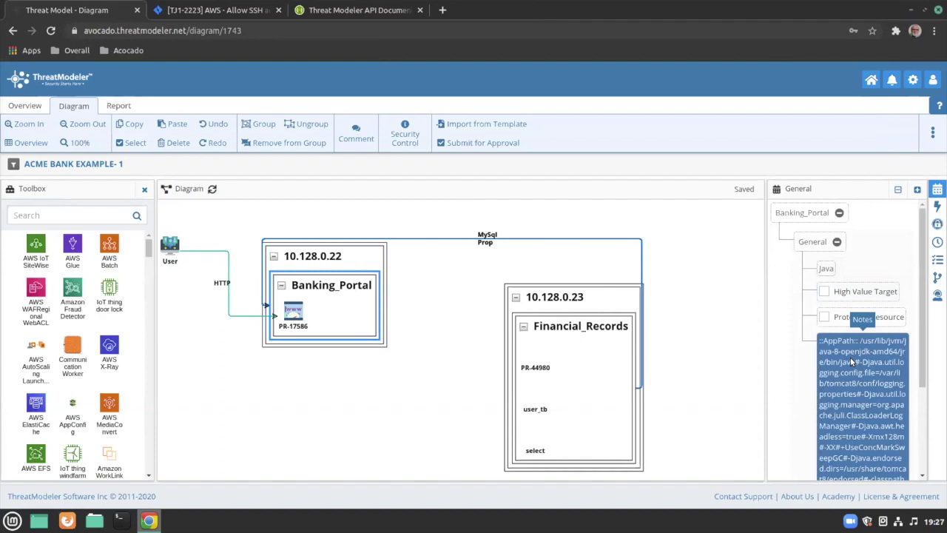
pyautogui.click(292, 320)
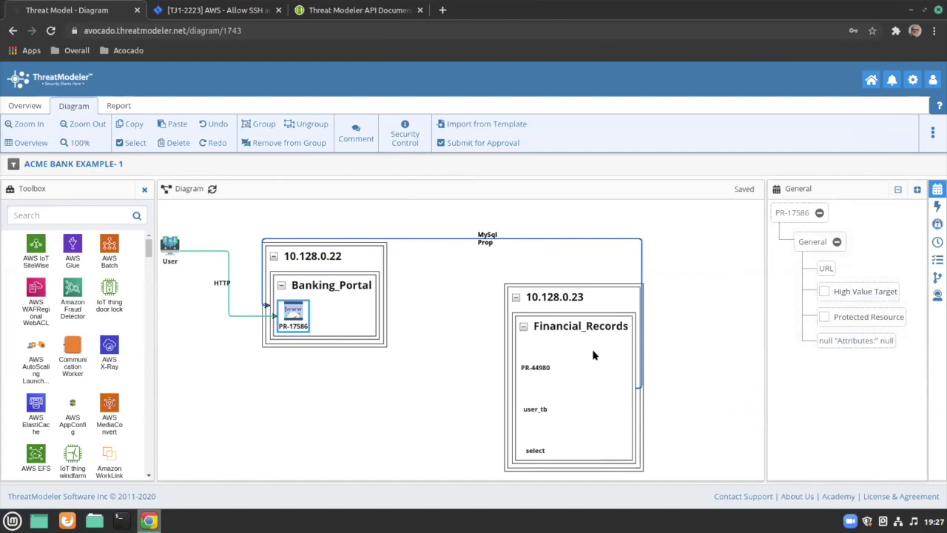
# Examine the general properties of the 10.128.0.23 server, Financial_Records and the user_tb table with its SQL note, then clear the selection.
pyautogui.click(603, 301)
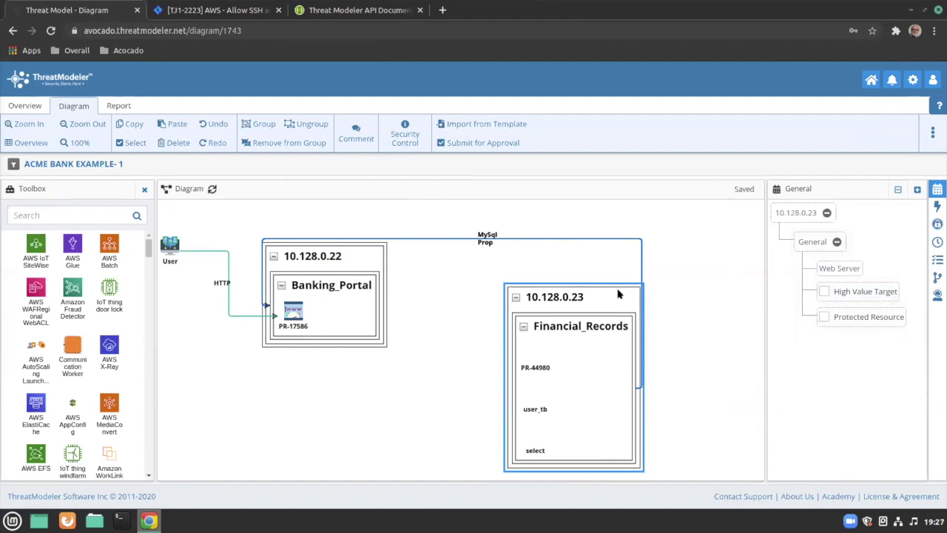
pyautogui.click(591, 343)
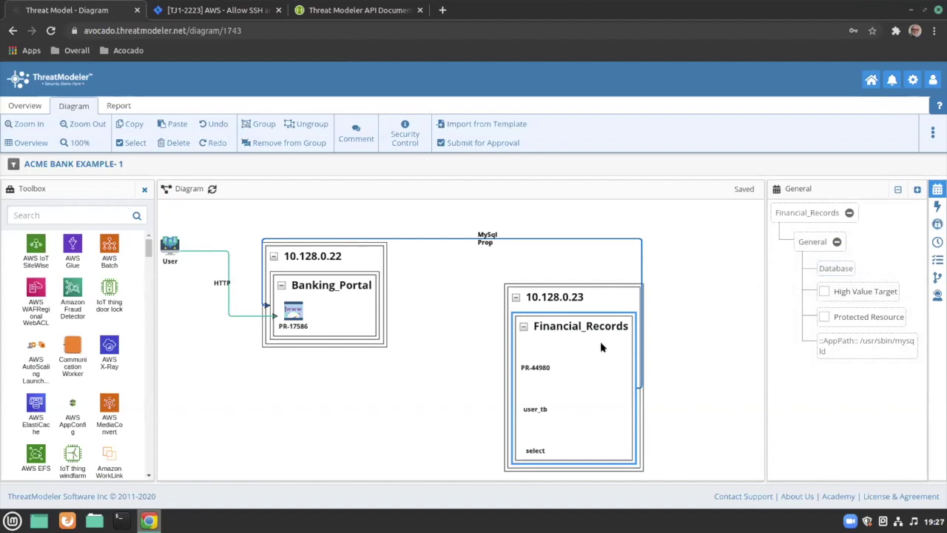
pyautogui.click(534, 391)
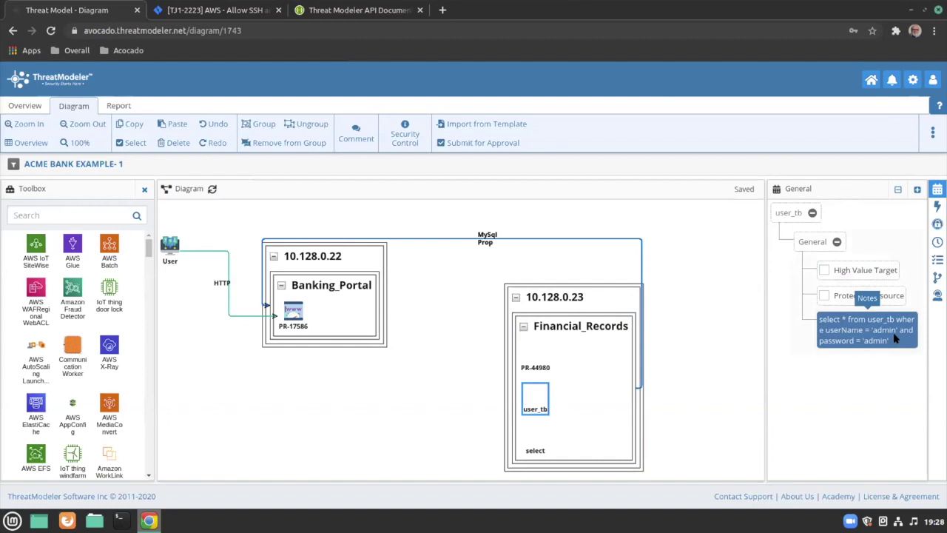
pyautogui.click(665, 406)
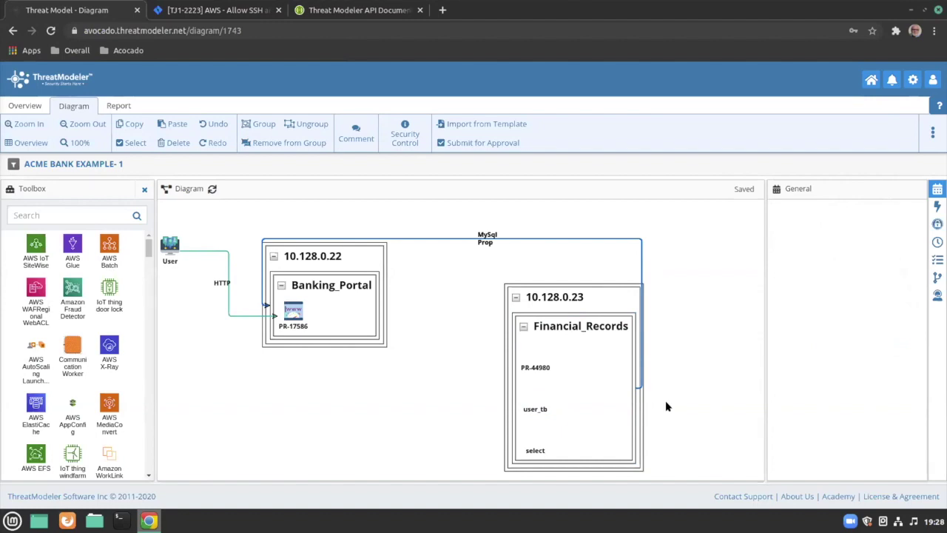
# Open the threat model's overview and read the description of the Database threat Command Line Execution through SQL Injection.
pyautogui.click(22, 107)
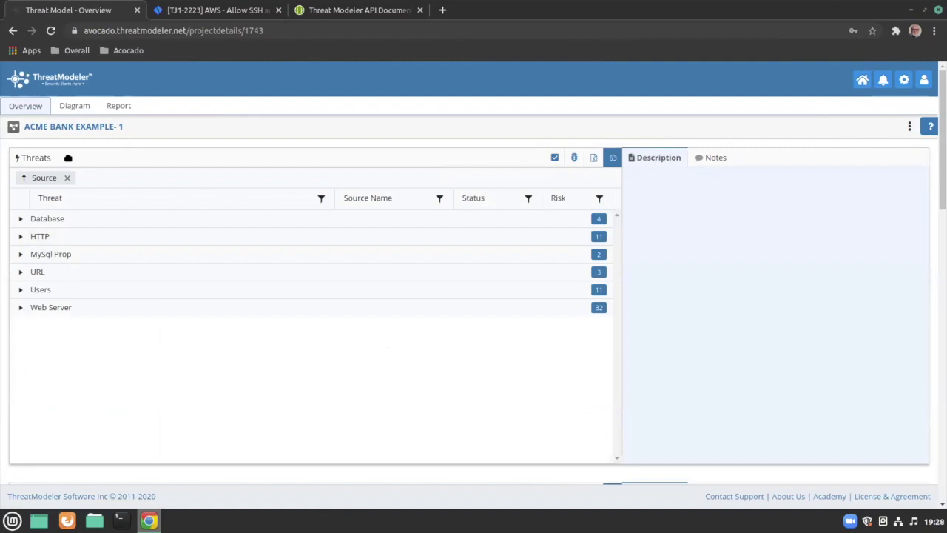
pyautogui.click(23, 219)
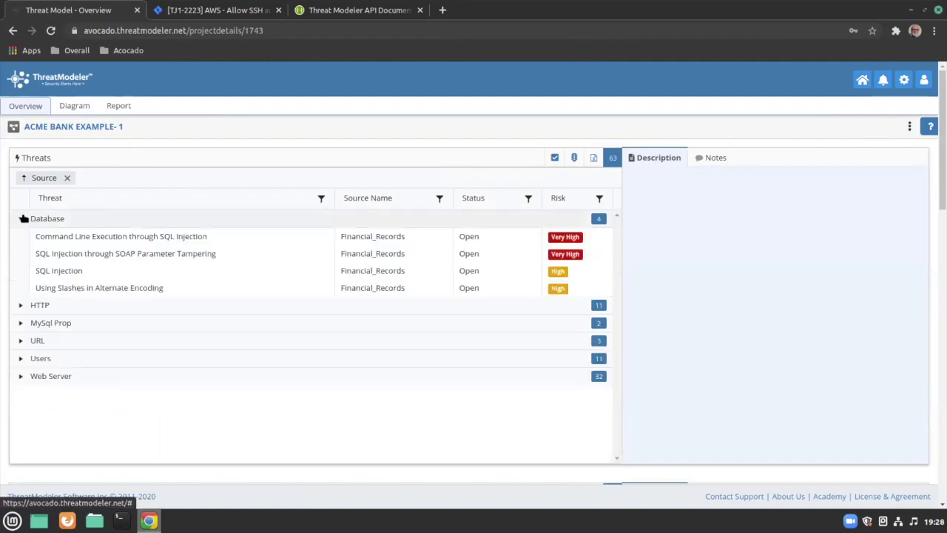
pyautogui.click(59, 235)
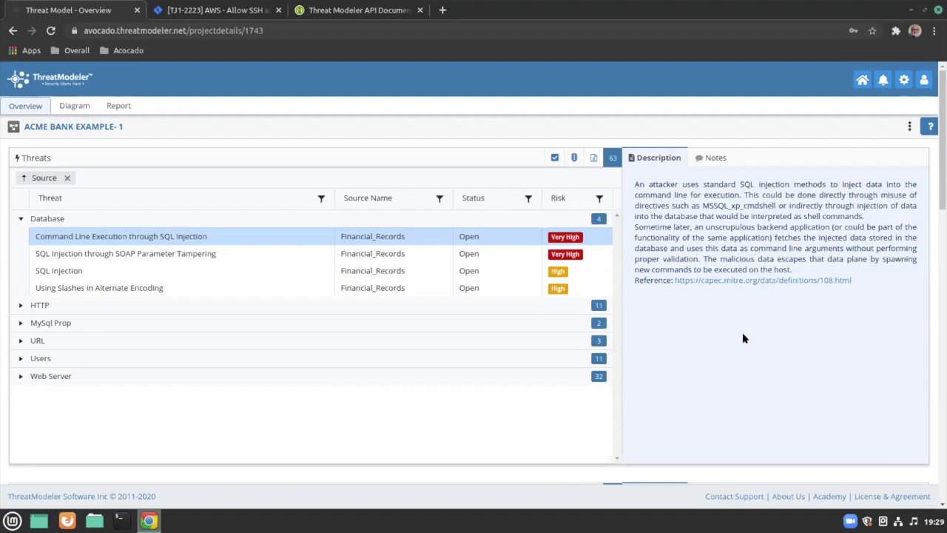
# Expand the Database security requirements and read the description of Disable MSSQL xp cmdshell directive on the database.
pyautogui.scroll(-3, 894, 320)
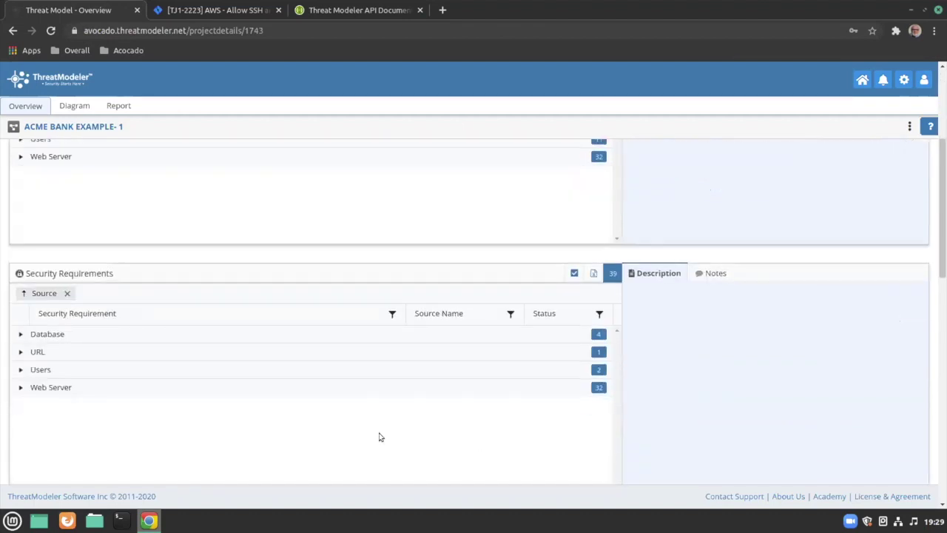
pyautogui.scroll(-1, 378, 437)
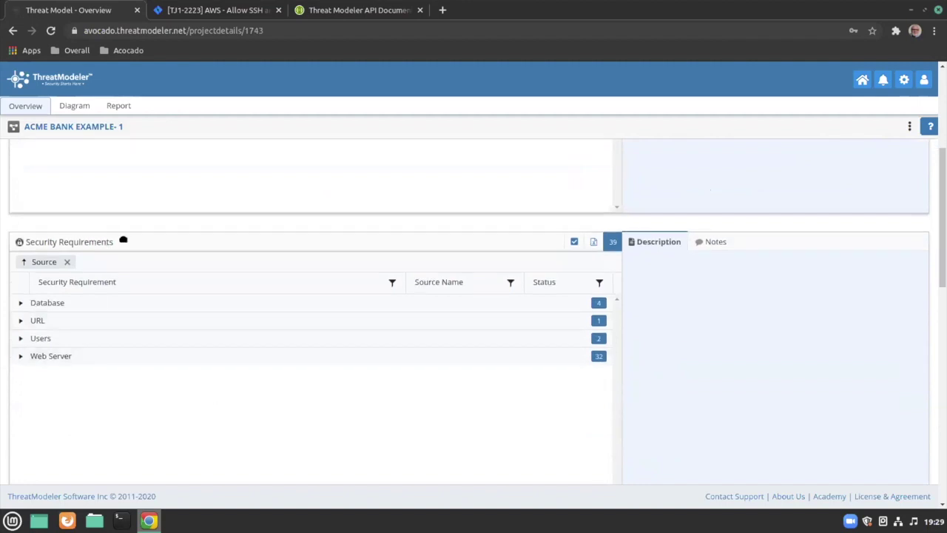
pyautogui.click(20, 303)
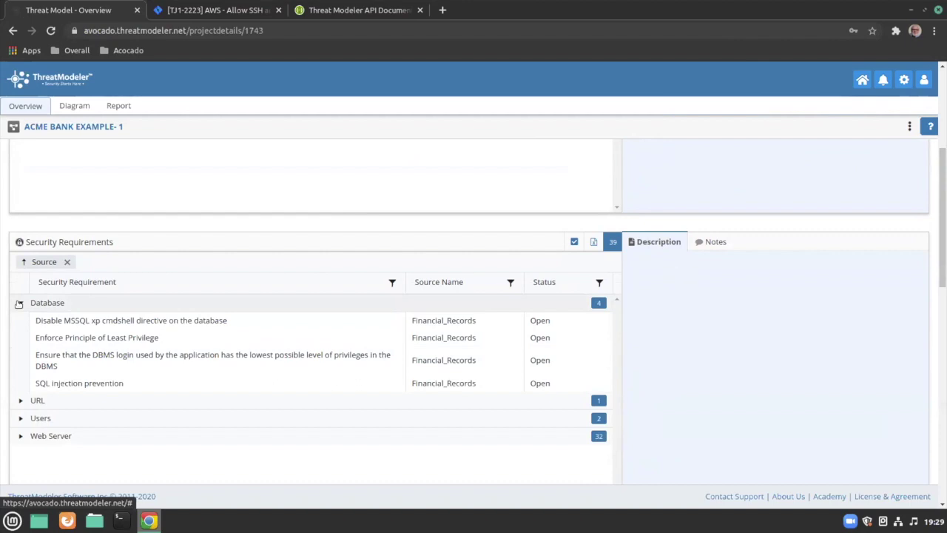
pyautogui.click(90, 319)
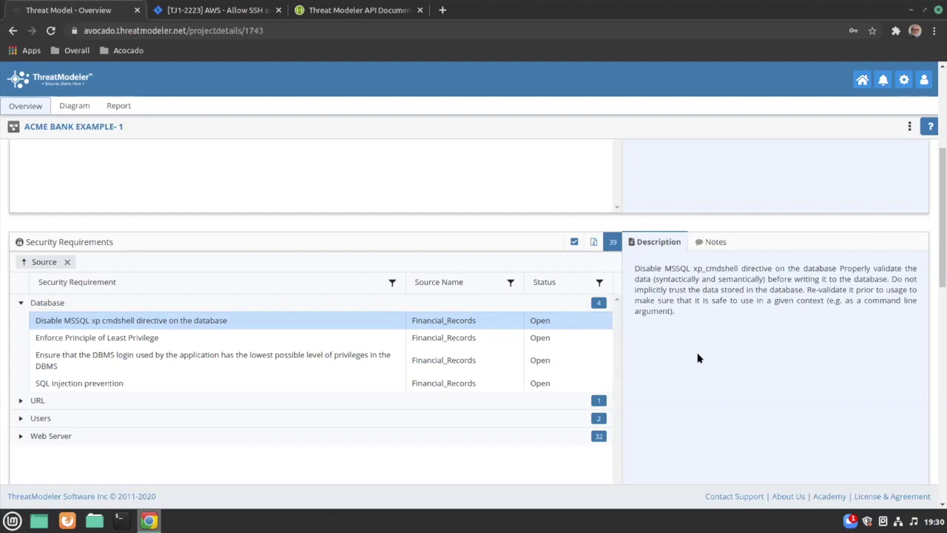
# Expand the 10.128.0.22 test cases, look through them and collapse the group again.
pyautogui.scroll(-4, 698, 359)
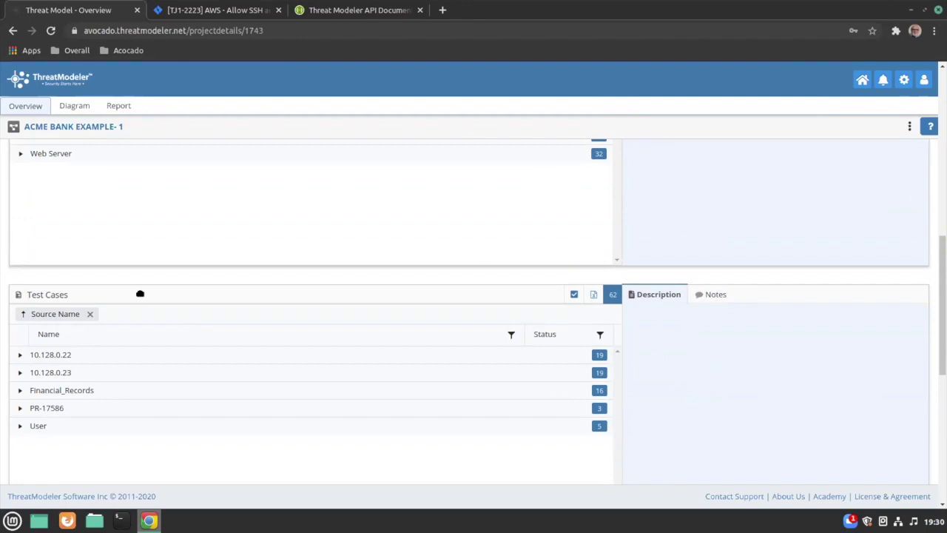
pyautogui.click(18, 356)
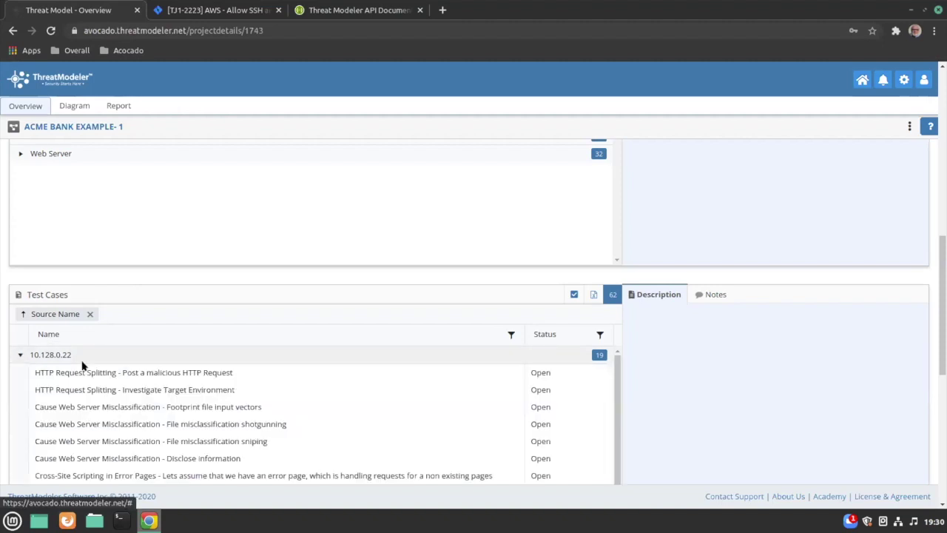
pyautogui.scroll(-2, 104, 385)
pyautogui.scroll(3, 110, 398)
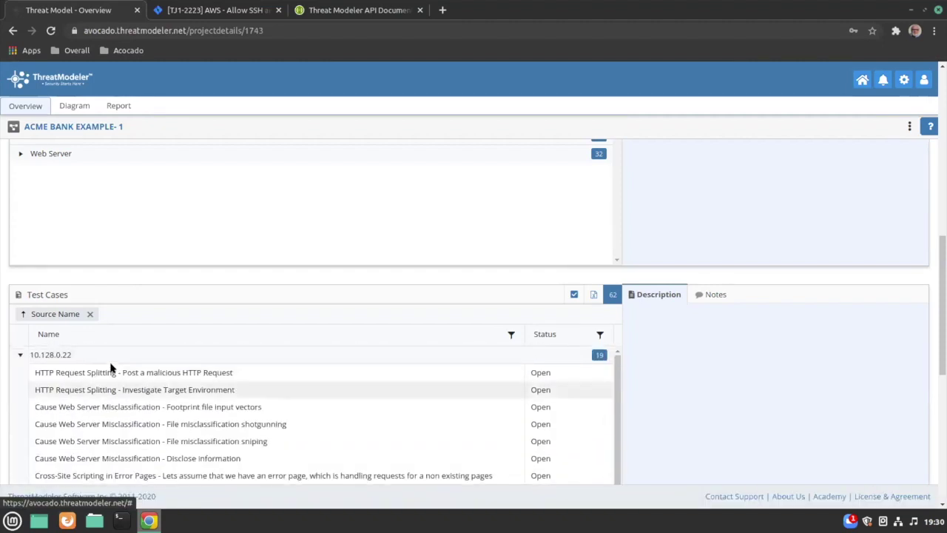
pyautogui.click(20, 356)
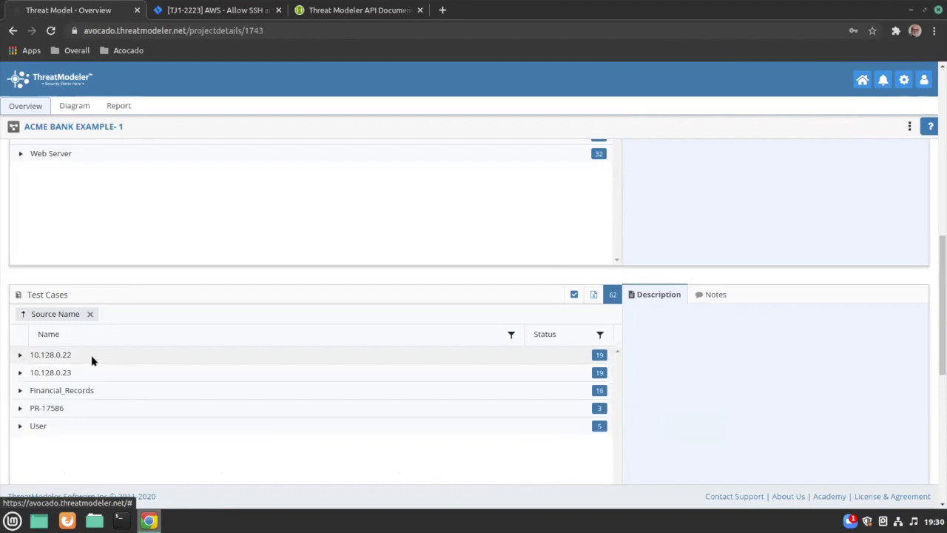
# Revisit the security requirements and test cases, and view the Integrations section of the overview.
pyautogui.scroll(5, 348, 366)
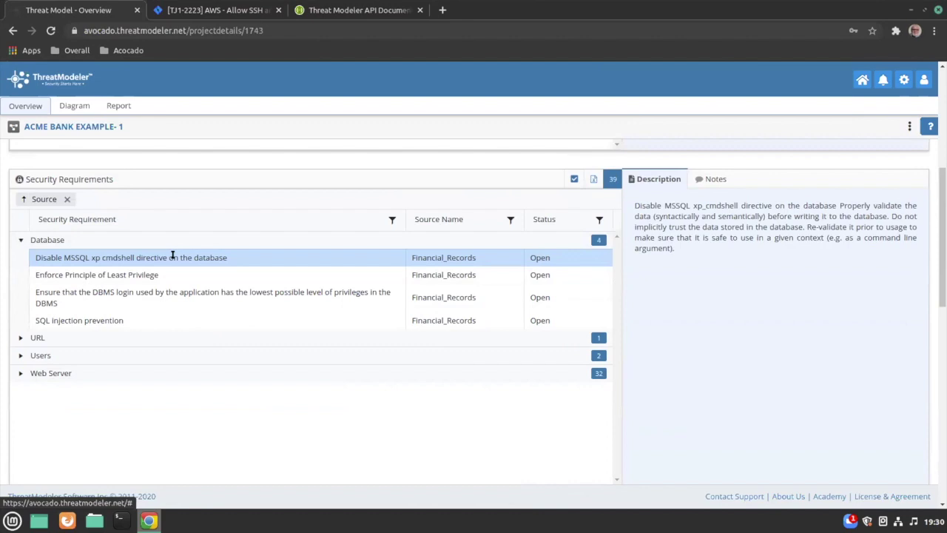
pyautogui.scroll(-5, 268, 380)
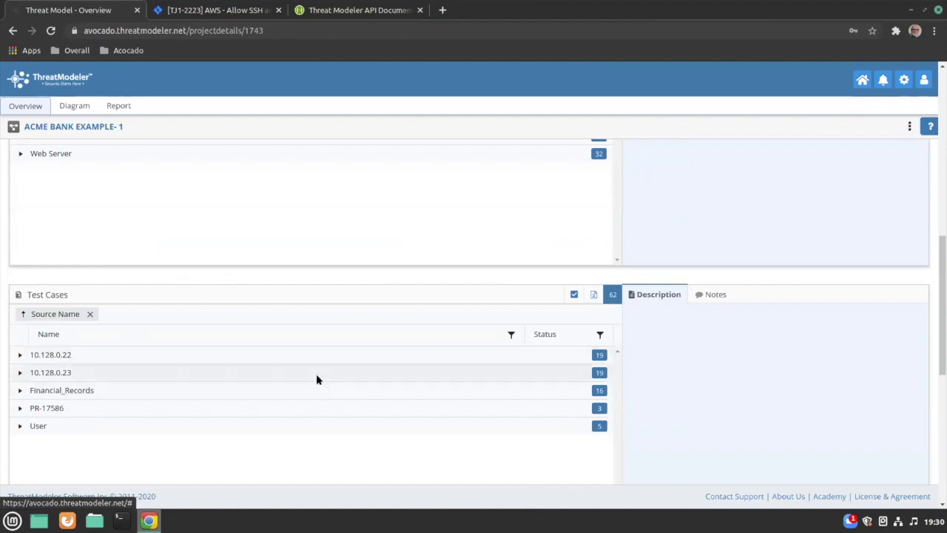
pyautogui.scroll(-6, 678, 454)
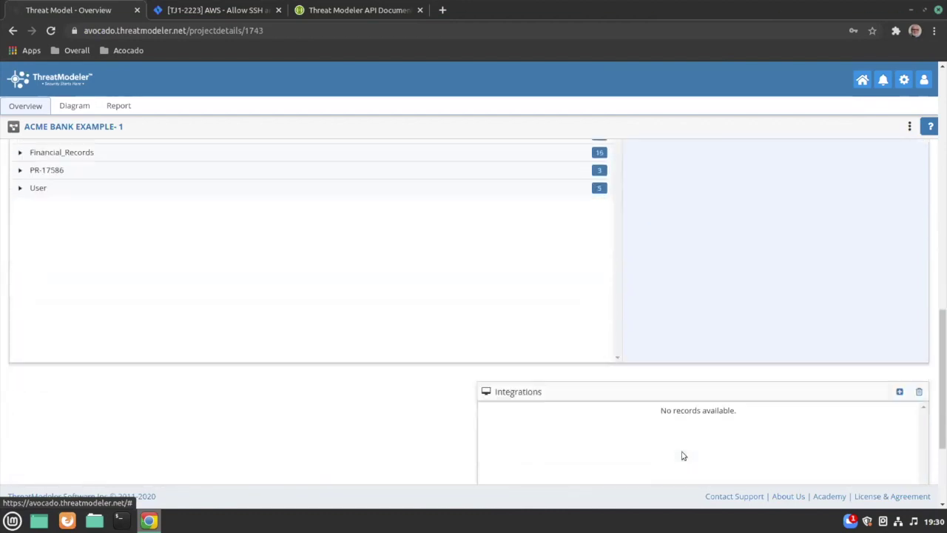
pyautogui.scroll(-2, 384, 434)
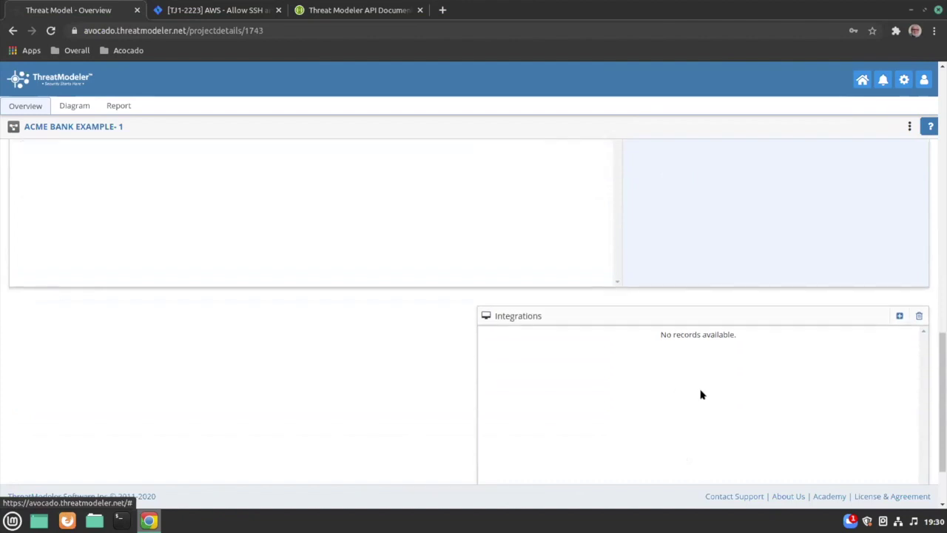
# Add a JIRA integration using instance TM JIRA and project Test Jira 1, with threats as Story and security requirements as Bug.
pyautogui.click(900, 317)
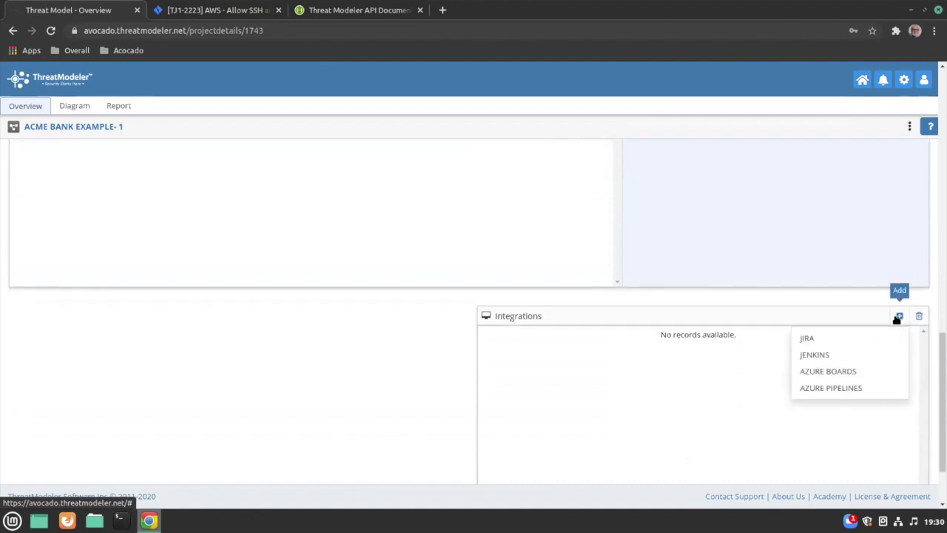
pyautogui.click(851, 339)
pyautogui.click(448, 122)
pyautogui.click(462, 147)
pyautogui.click(464, 148)
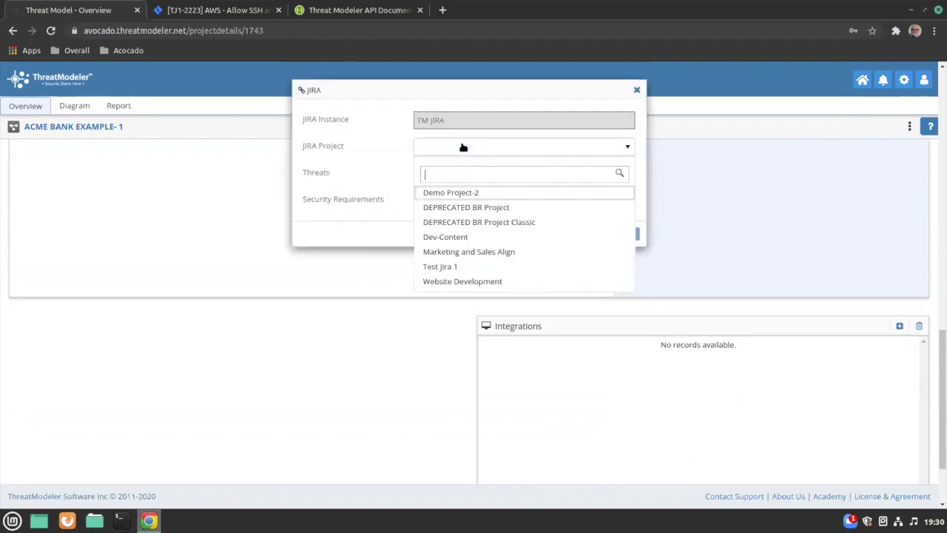
pyautogui.click(473, 267)
pyautogui.click(479, 174)
pyautogui.click(474, 201)
pyautogui.click(470, 202)
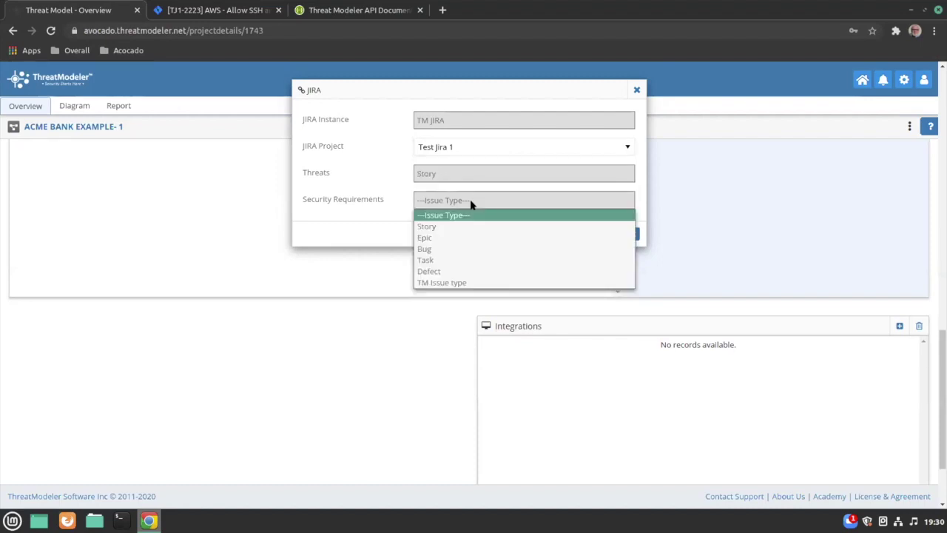
pyautogui.click(462, 249)
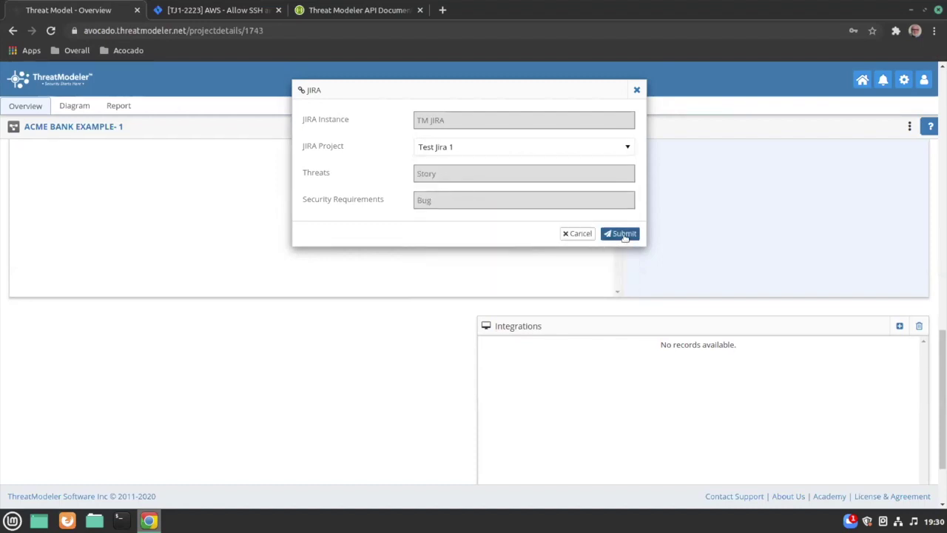
pyautogui.click(621, 233)
# Create a Jira issue from the Database security requirement Disable MSSQL xp cmdshell directive on the database, keeping the prefilled summary and description.
pyautogui.scroll(10, 736, 365)
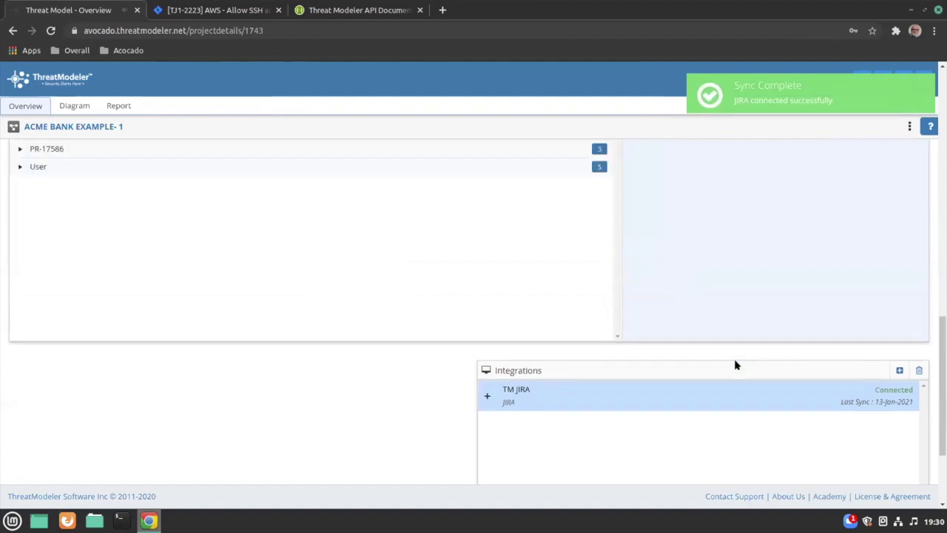
pyautogui.scroll(2, 736, 364)
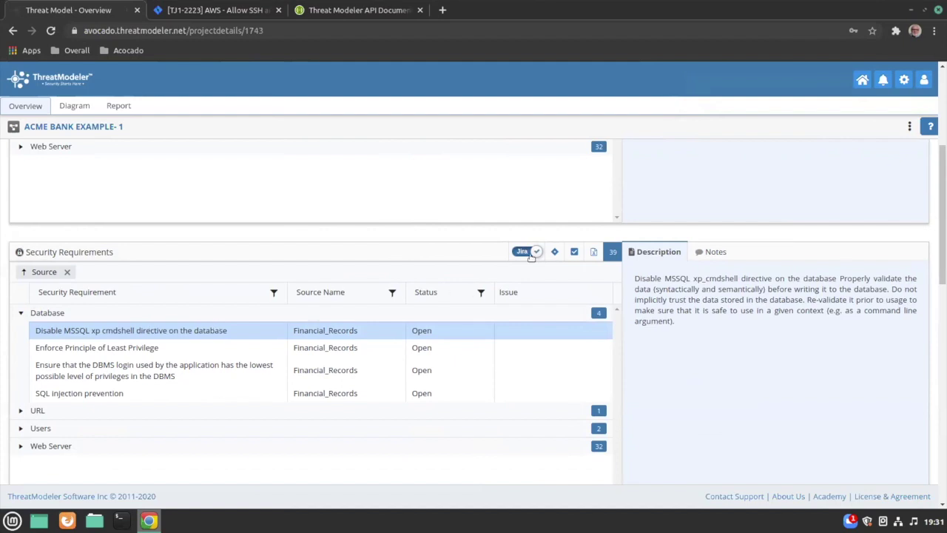
pyautogui.click(555, 252)
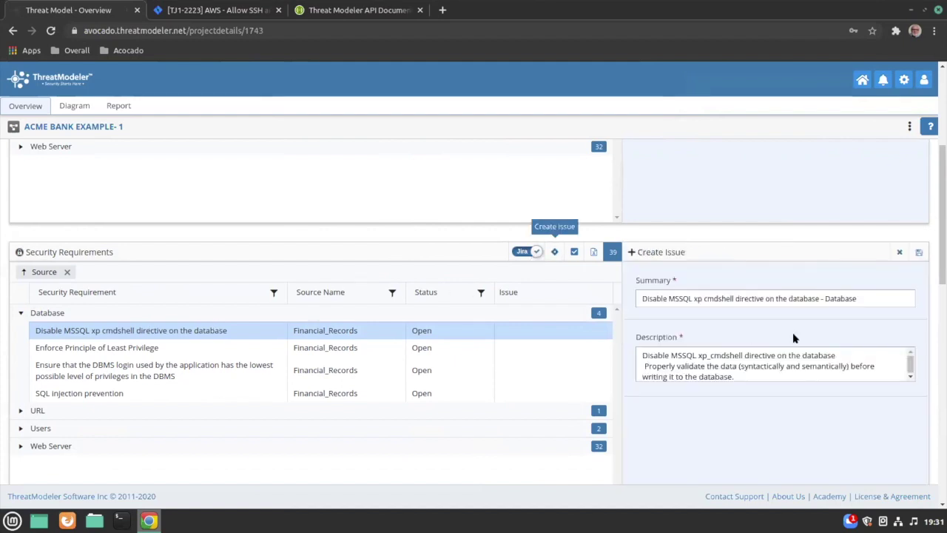
pyautogui.click(917, 252)
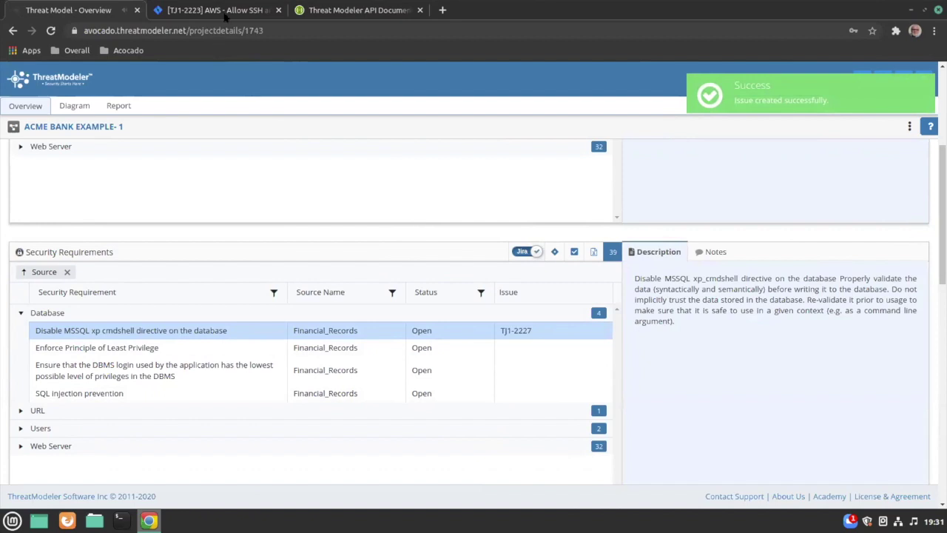
# Switch to Jira and open issue TJ1-2227.
pyautogui.hotkey('ctrl', 'Tab')
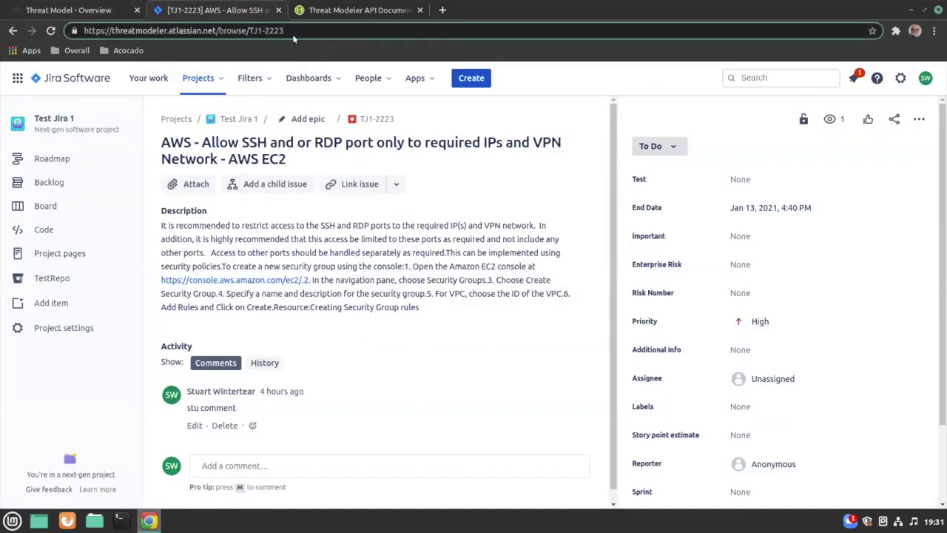
pyautogui.press('BackSpace')
pyautogui.write('7')
pyautogui.press('Return')
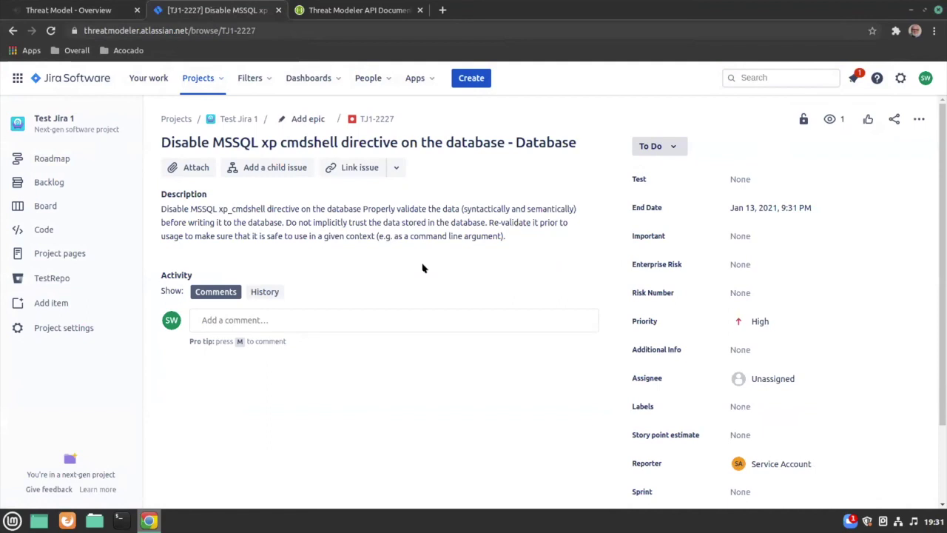
# Post a comment on the Jira issue consisting of the author's short first name and the word "comment".
pyautogui.click(393, 321)
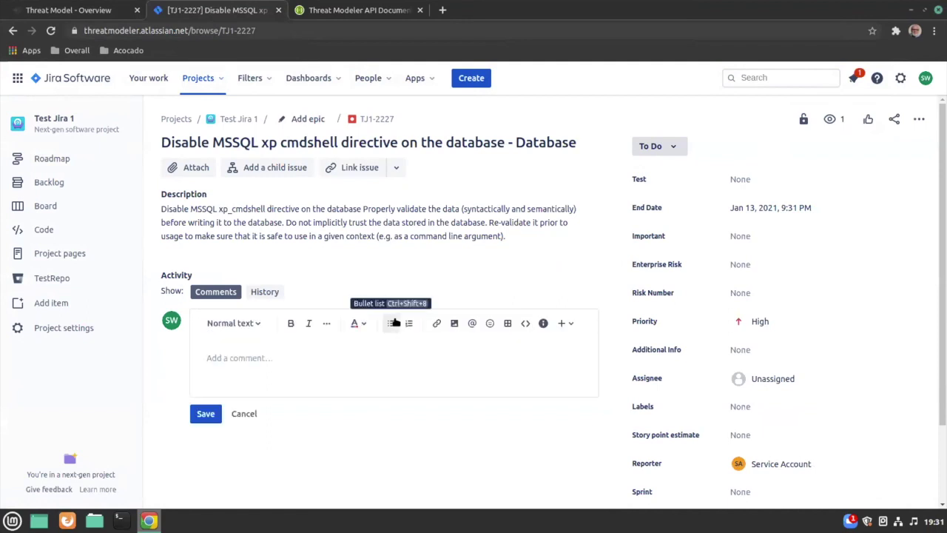
pyautogui.write('stu comment')
pyautogui.click(205, 413)
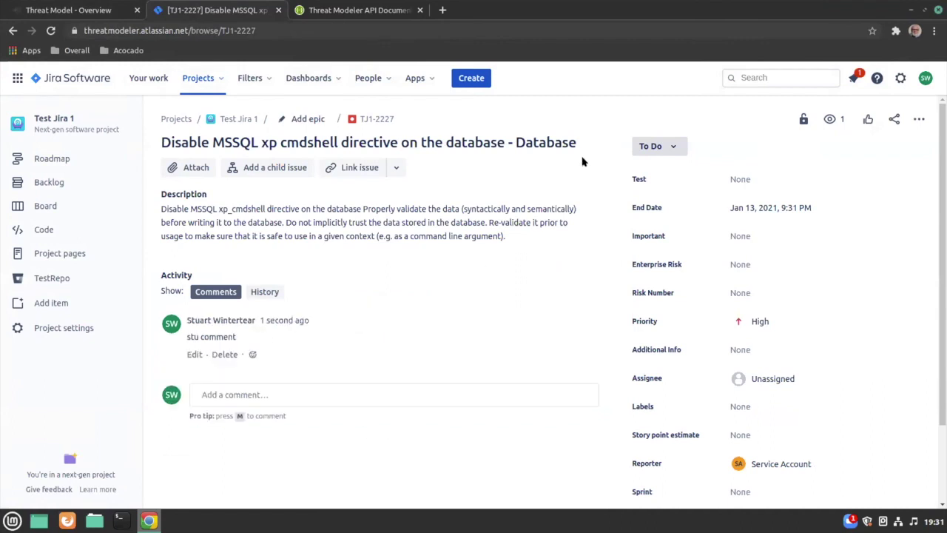
# Switch back to ThreatModeler and view the notes of the security requirement Disable MSSQL xp cmdshell directive on the database.
pyautogui.click(104, 11)
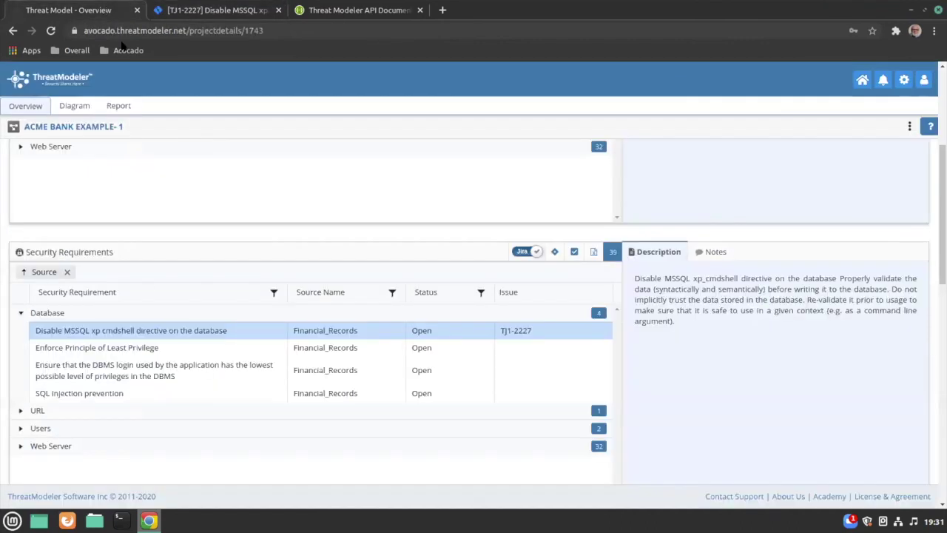
pyautogui.click(157, 349)
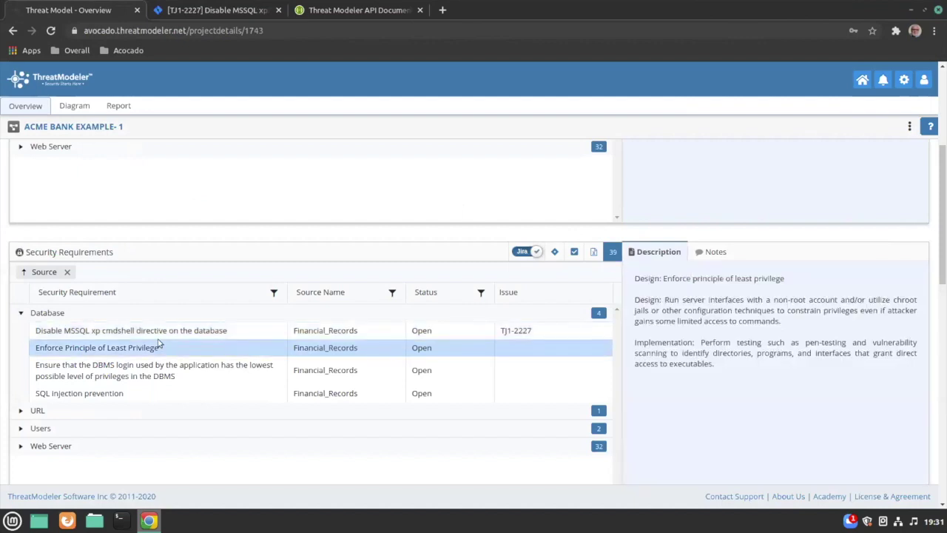
pyautogui.click(161, 331)
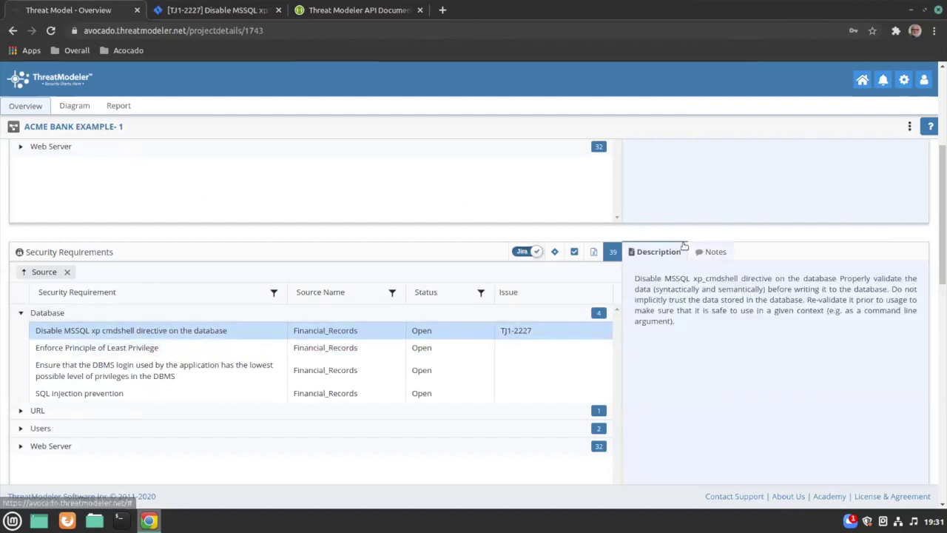
pyautogui.click(707, 252)
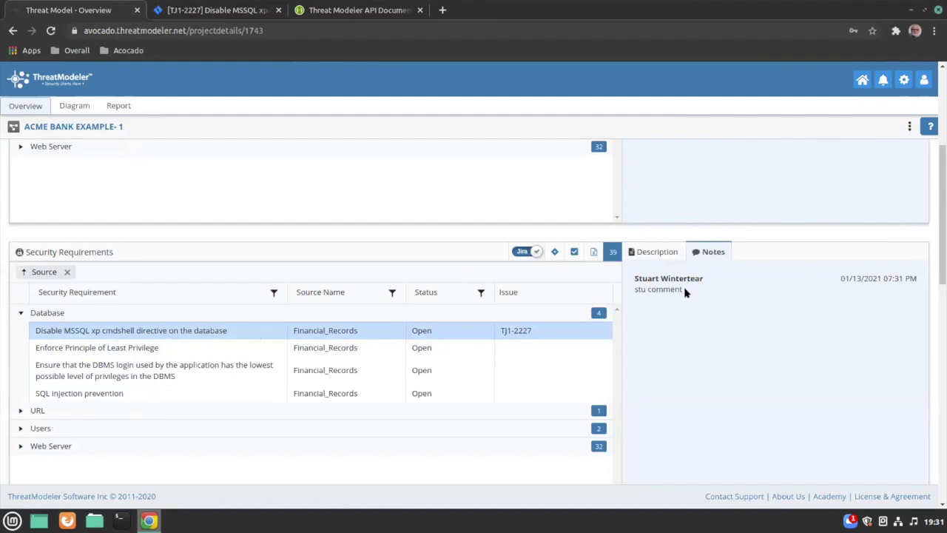
pyautogui.scroll(-3, 821, 342)
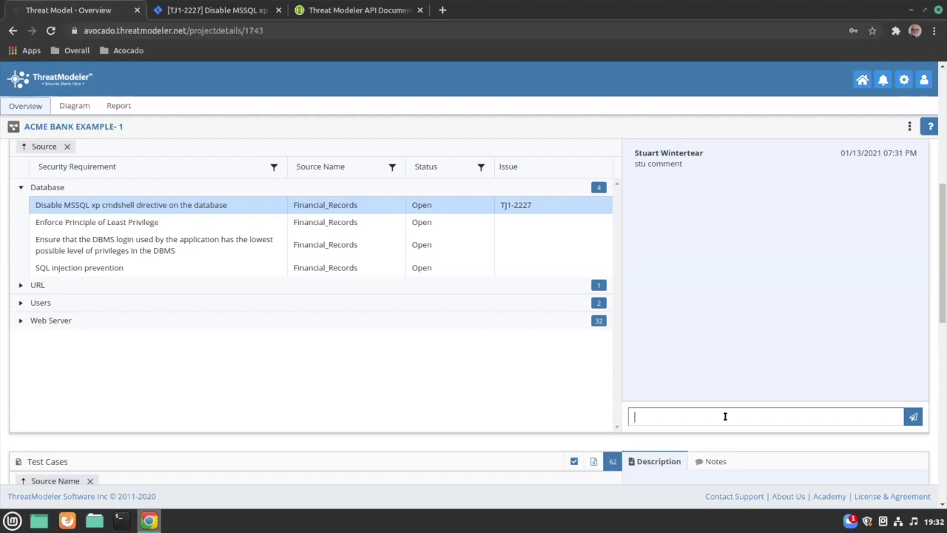
# Open the threat model's Developer report and include the Threat Model Diagram through the report filters.
pyautogui.scroll(5, 586, 382)
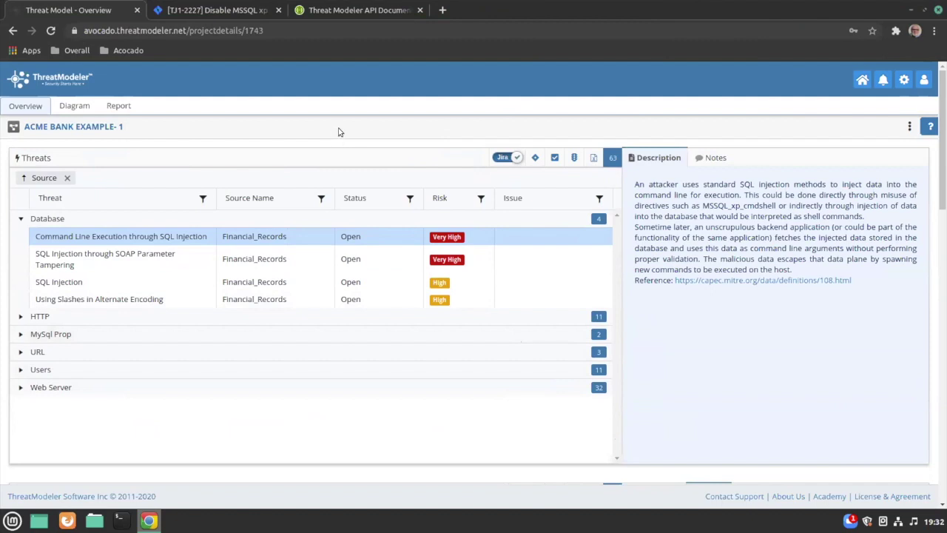
pyautogui.click(127, 106)
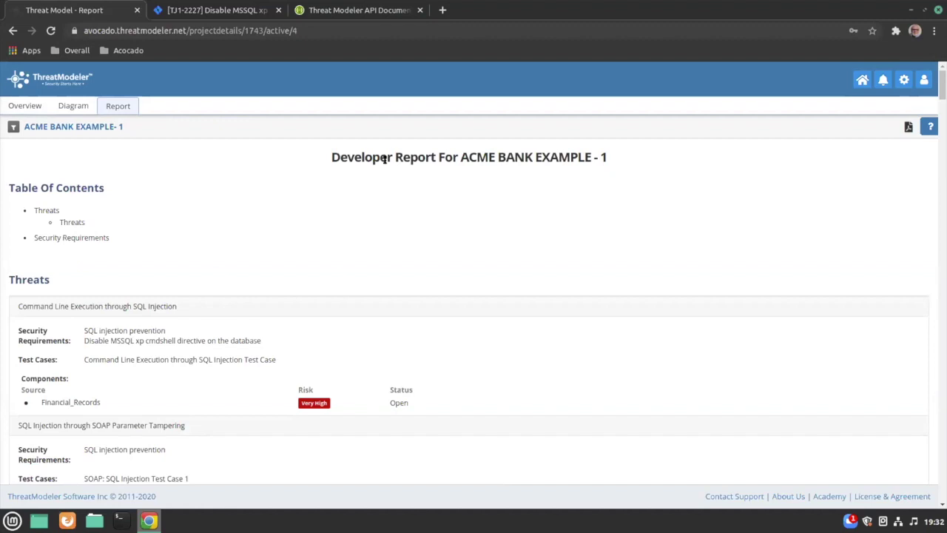
pyautogui.click(12, 127)
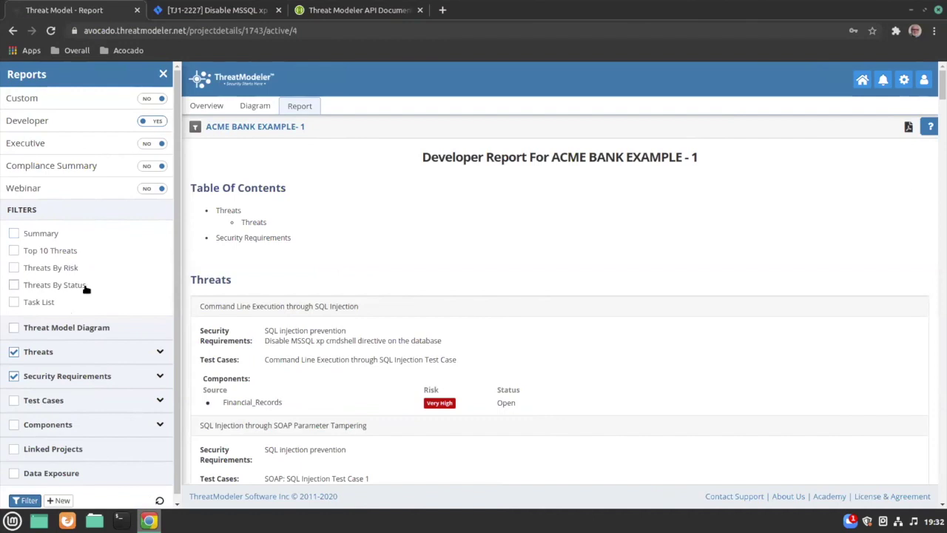
pyautogui.click(13, 328)
pyautogui.click(28, 500)
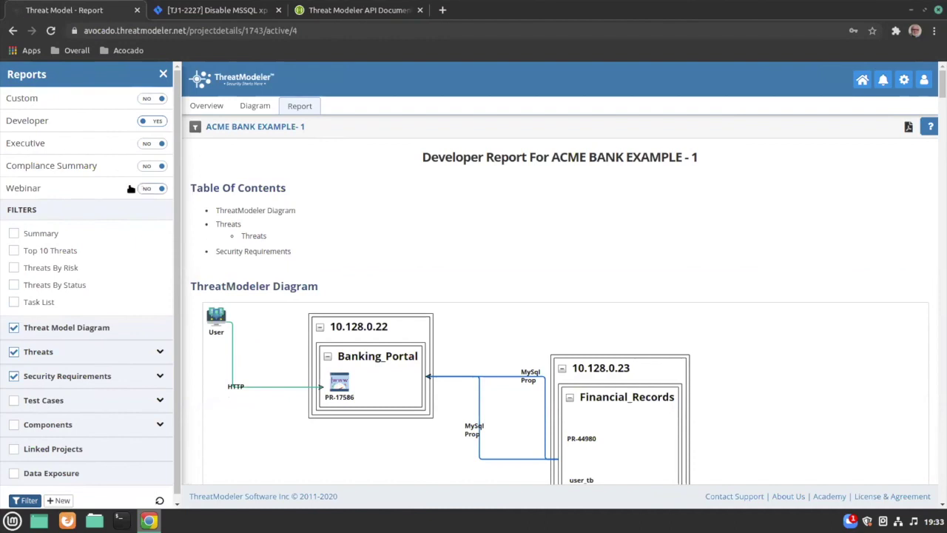
# Switch the report to Compliance Summary and look through the CIS CSC v7 section counts and table of contents.
pyautogui.scroll(-1, 131, 189)
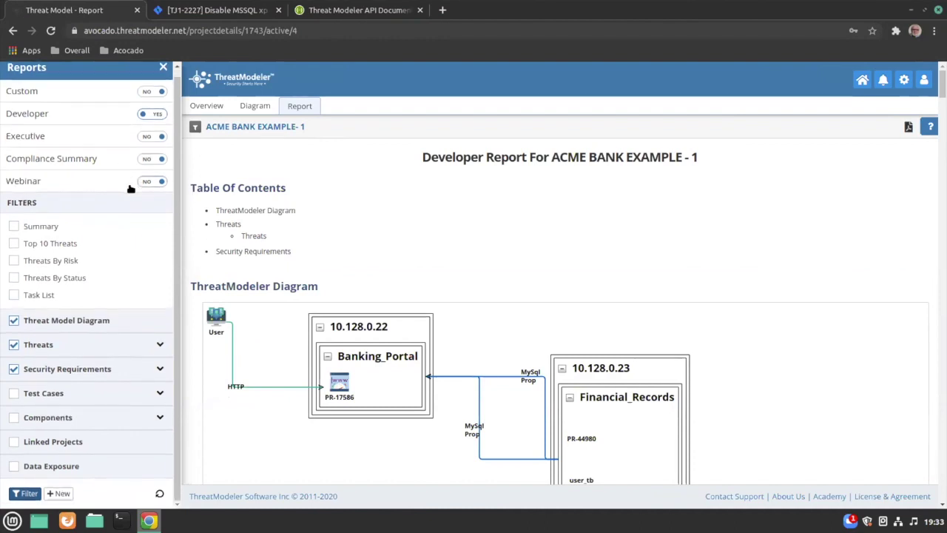
pyautogui.scroll(1, 131, 189)
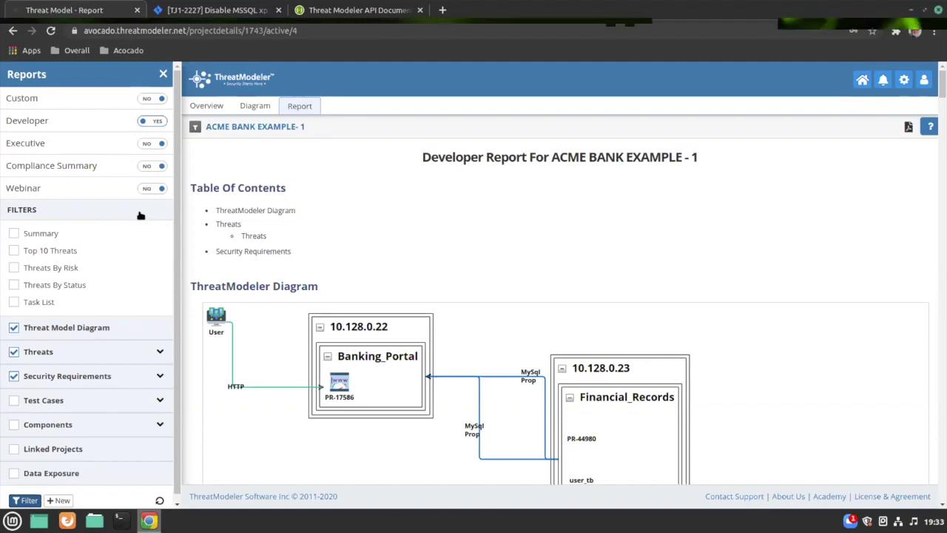
pyautogui.click(144, 167)
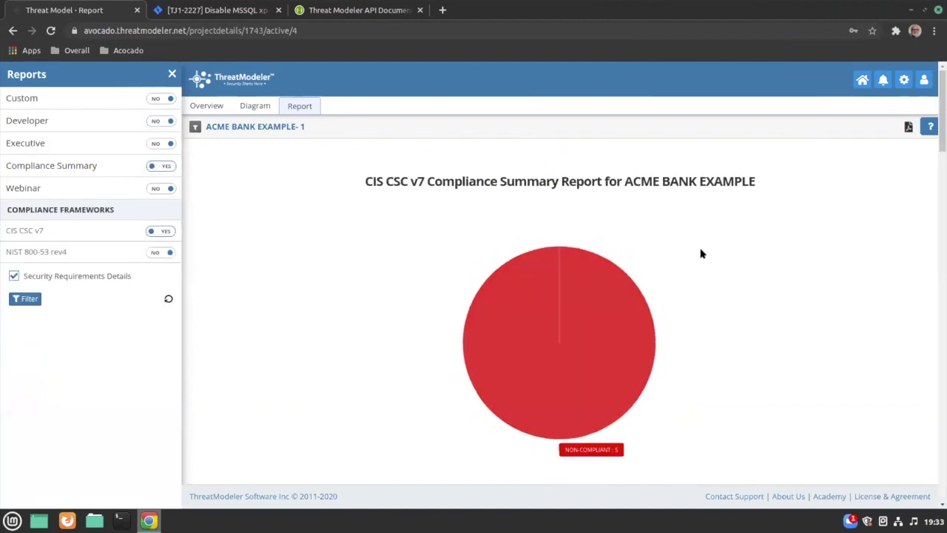
pyautogui.scroll(-3, 700, 253)
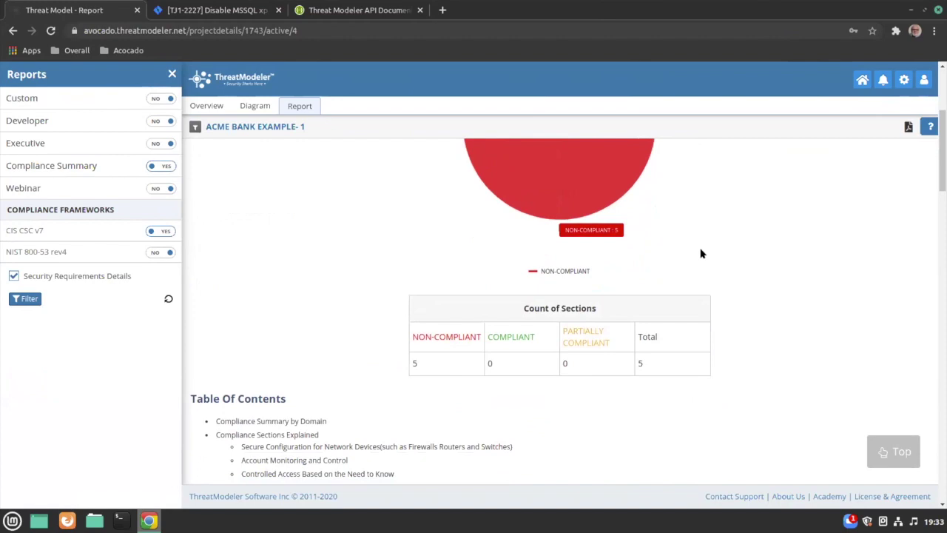
pyautogui.scroll(-1, 702, 254)
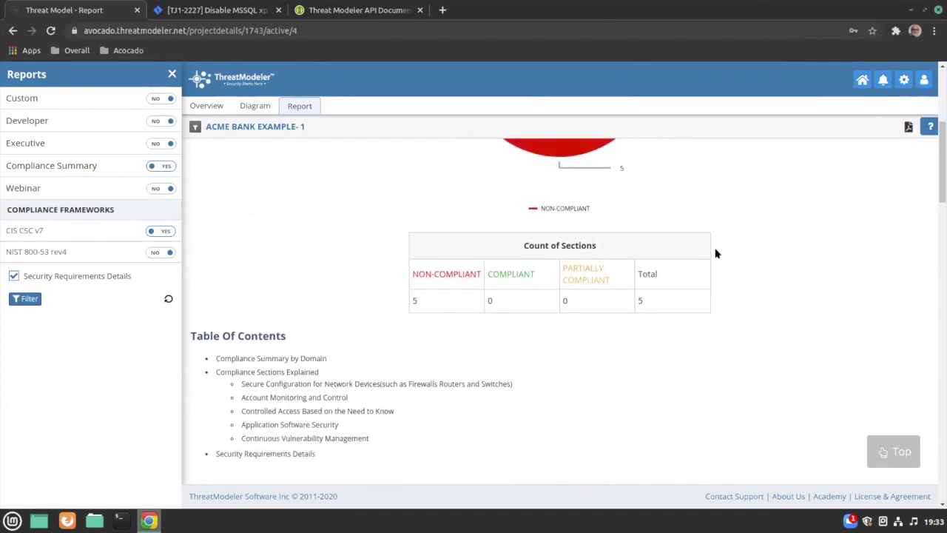
pyautogui.scroll(-1, 716, 254)
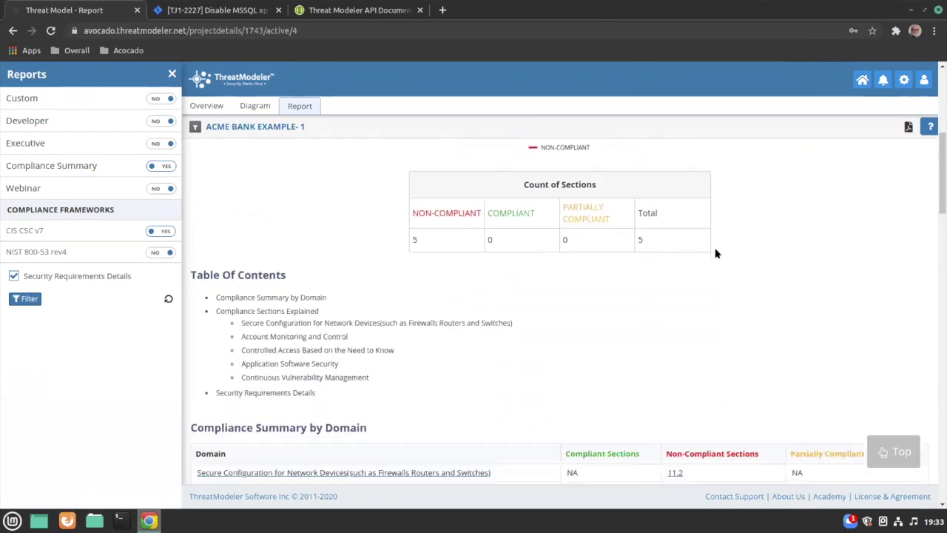
# Change the compliance framework to NIST 800-53 rev4 and examine the compliance summary by domain.
pyautogui.click(157, 252)
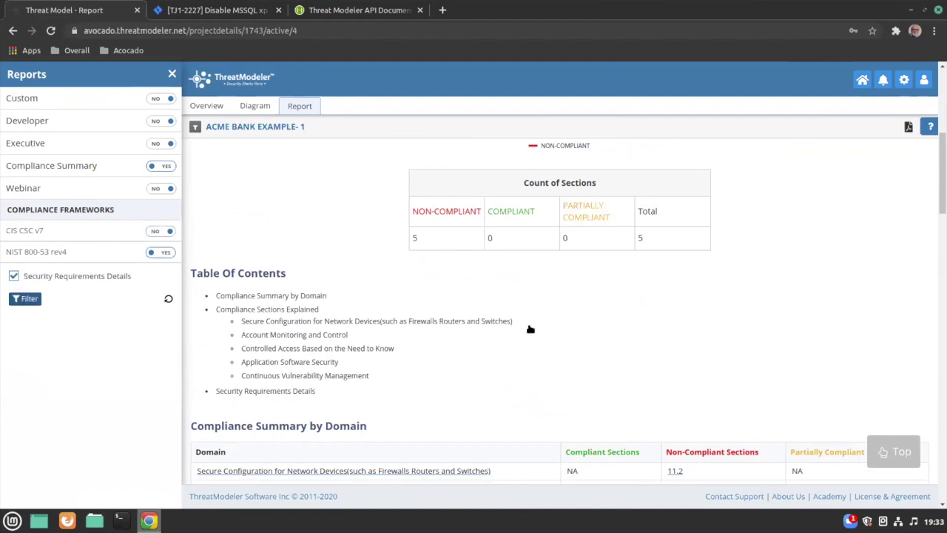
pyautogui.scroll(-2, 551, 326)
pyautogui.scroll(-1, 556, 324)
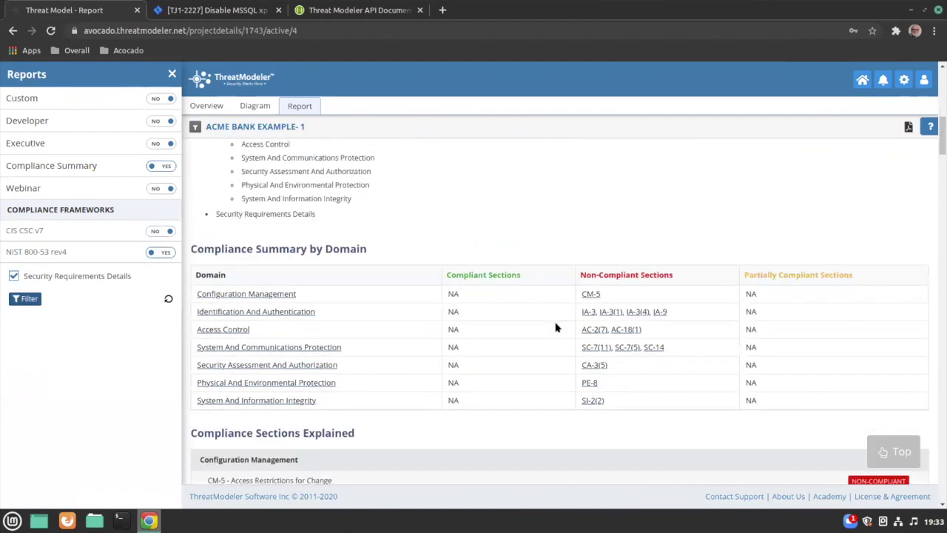
# Leave the compliance report and open the Threats Dashboard.
pyautogui.scroll(5, 556, 326)
pyautogui.scroll(2, 556, 328)
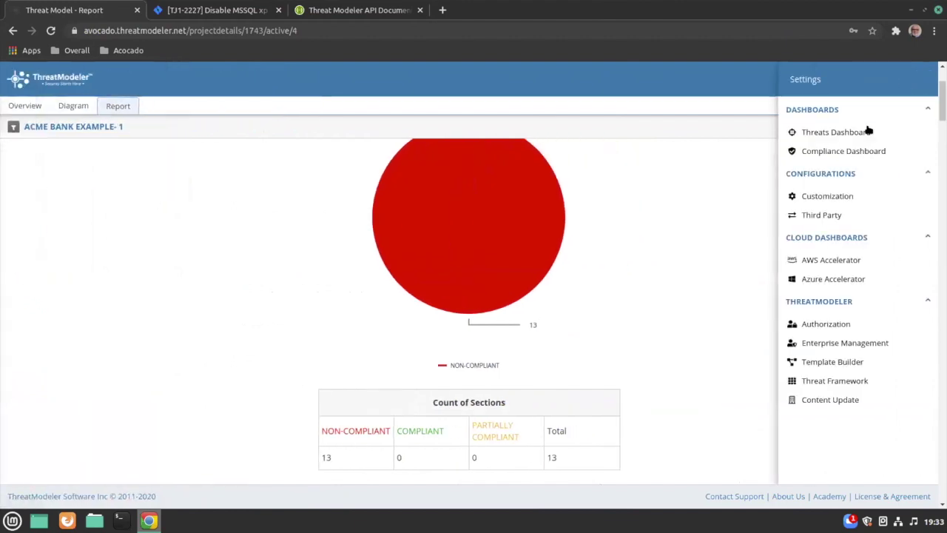
pyautogui.click(814, 132)
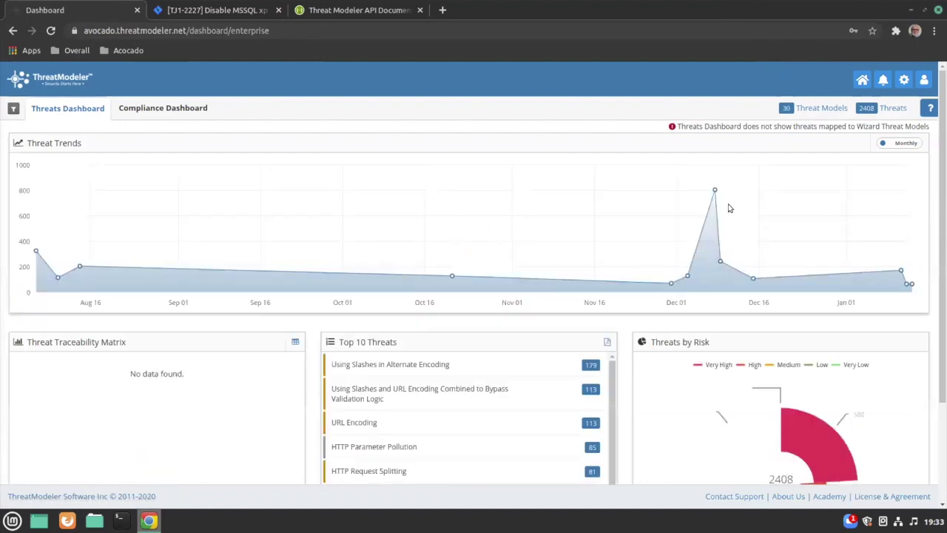